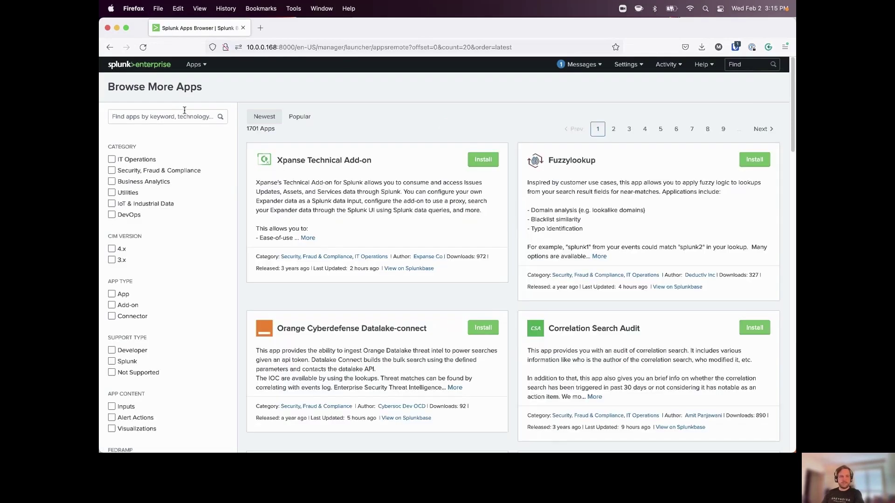
Search the app catalogue for "greynoise" and open the installed GreyNoise App for Splunk
left_click(186, 113)
type("greynoise")
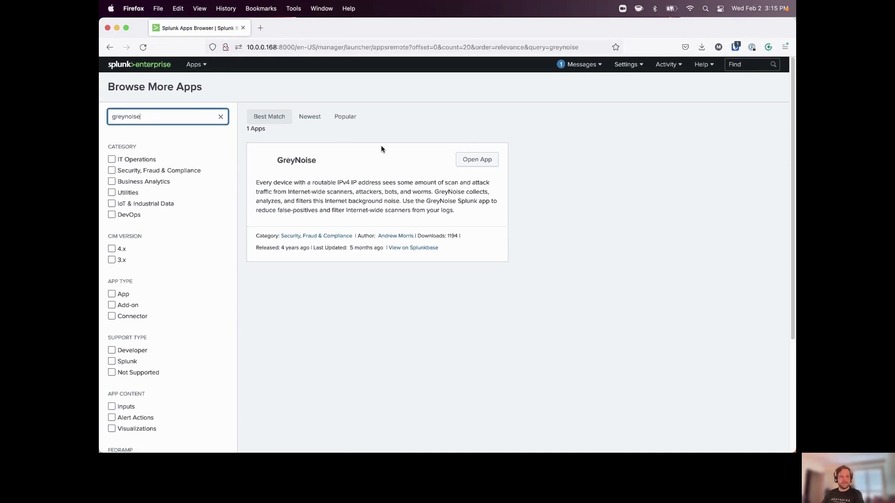
left_click(194, 64)
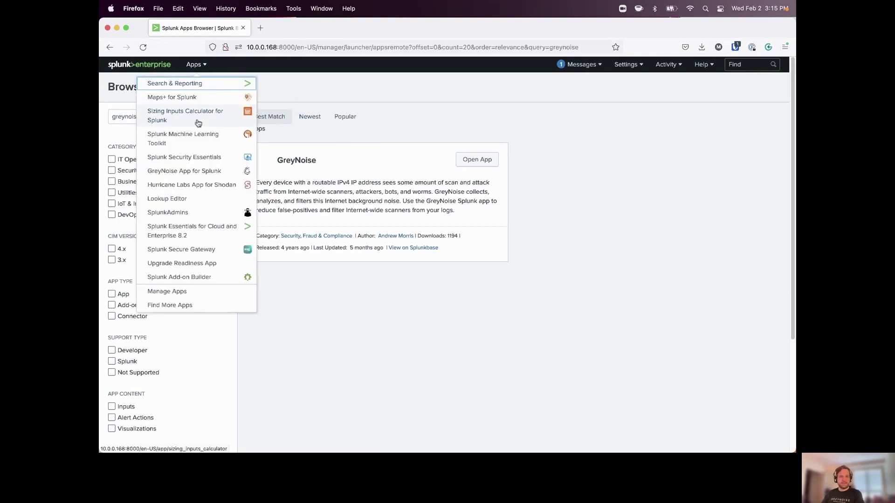
left_click(202, 174)
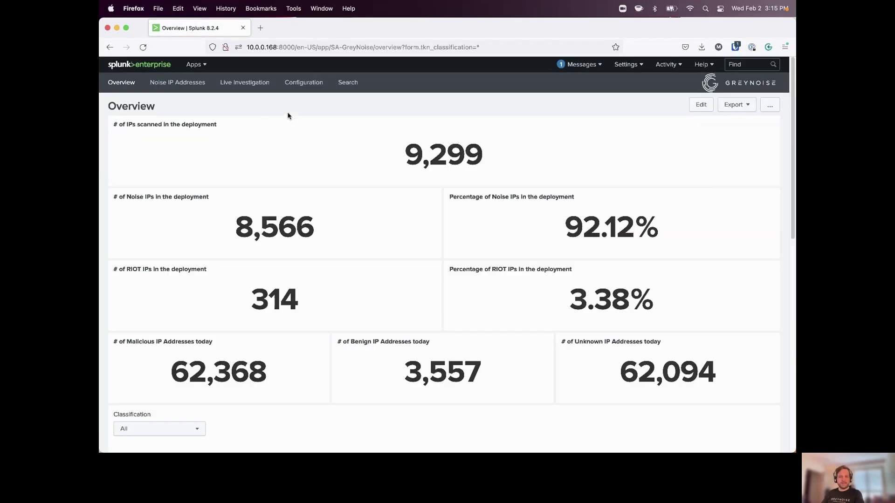
Open the GreyNoise configuration and review the API key setup and the Scan Deployment settings, including Other Fields and the Scan Start Time choices
left_click(299, 88)
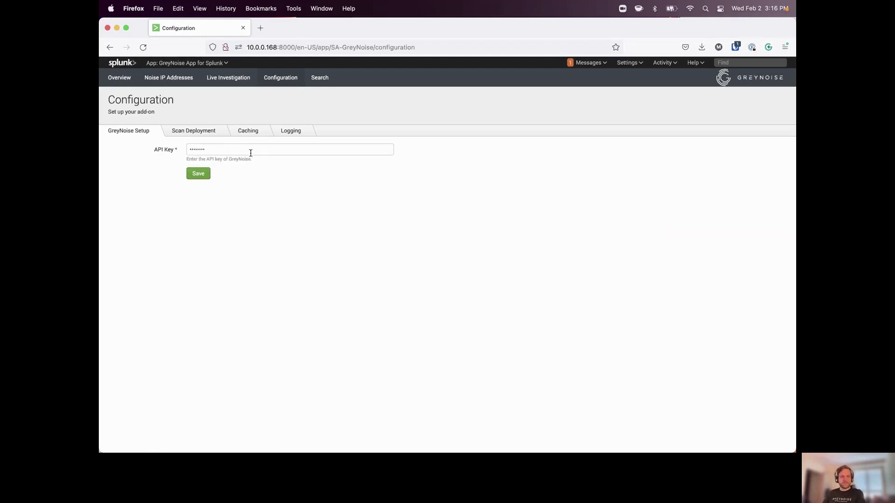
left_click(191, 133)
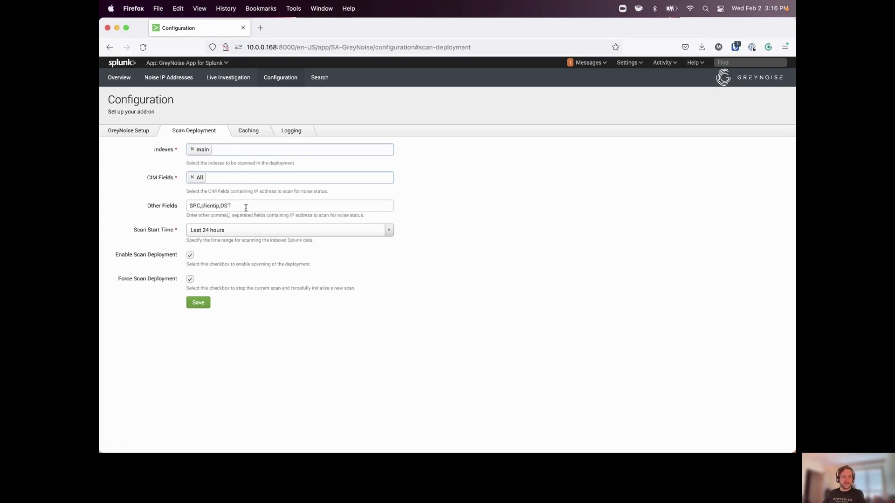
left_click_drag(245, 206, 175, 205)
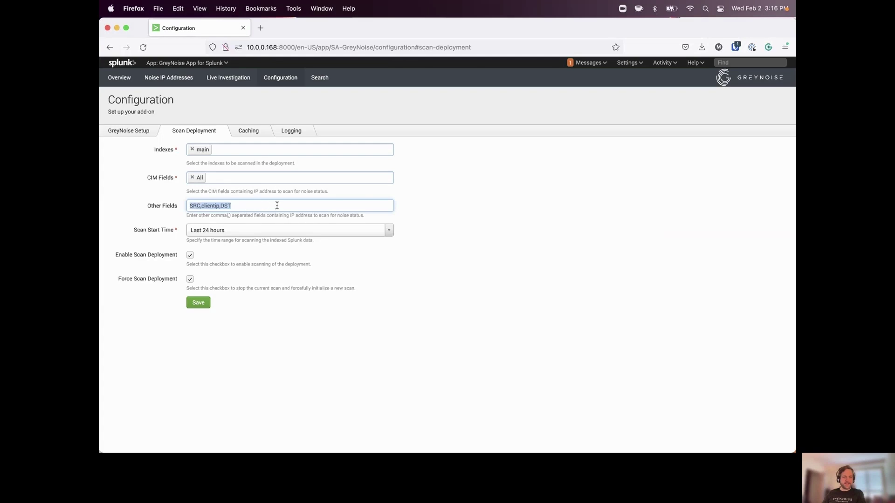
left_click(265, 205)
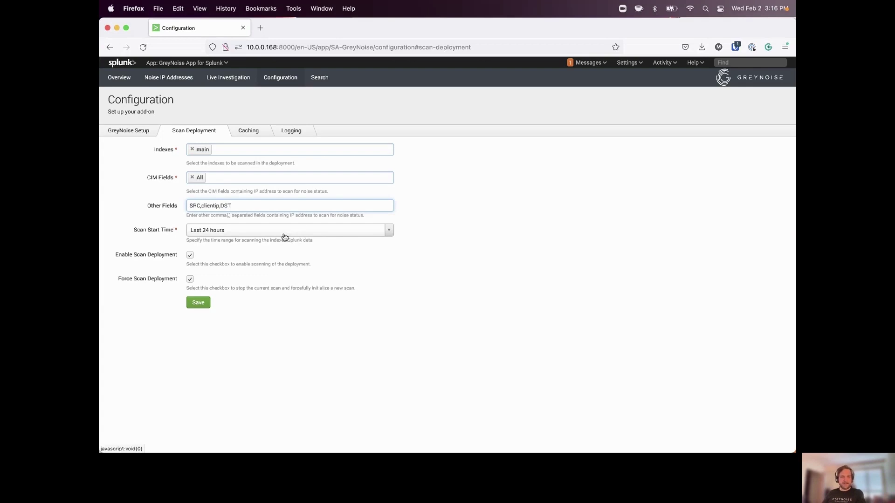
left_click(247, 234)
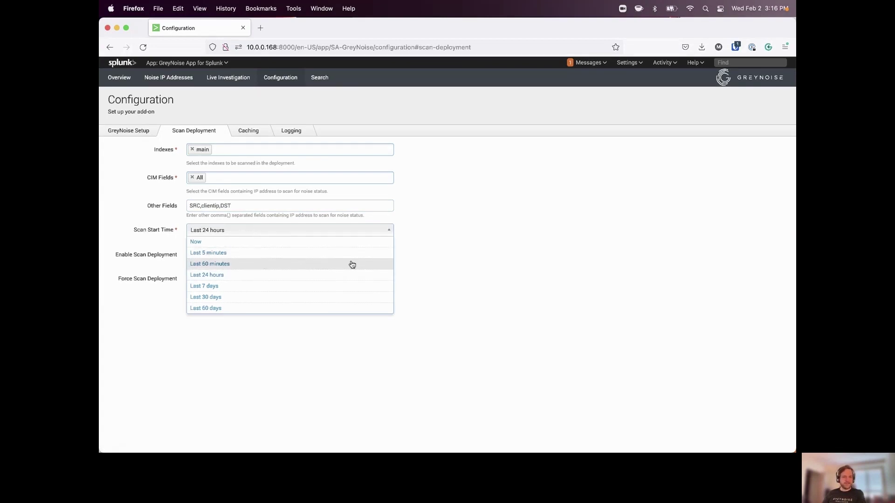
left_click(447, 255)
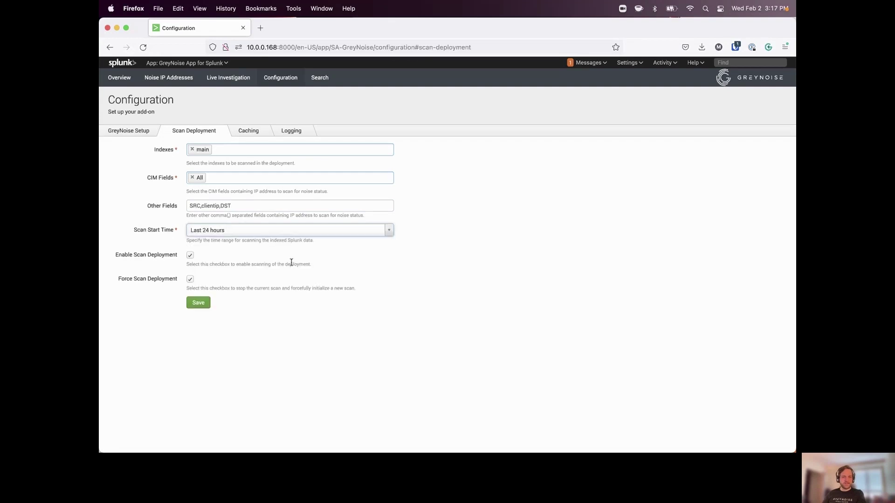
Review the Caching settings, including Time to live, and the log level choices in the Logging settings
left_click(247, 132)
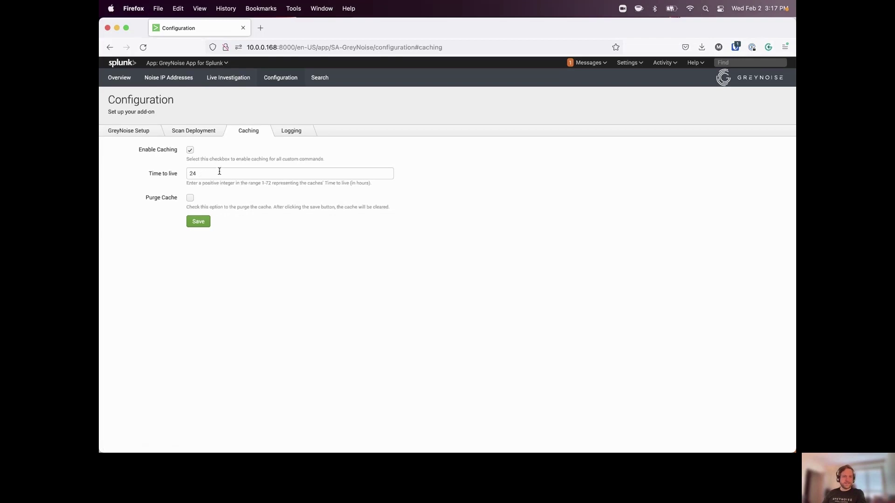
left_click_drag(208, 173, 181, 174)
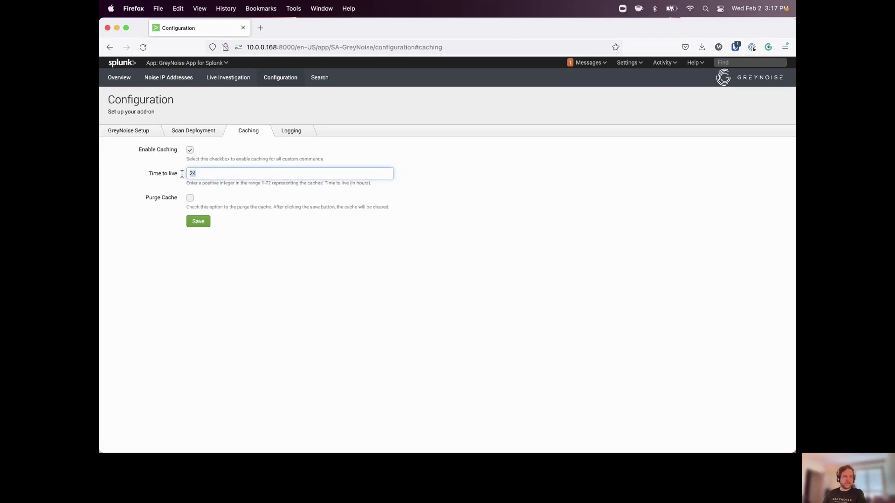
left_click(281, 242)
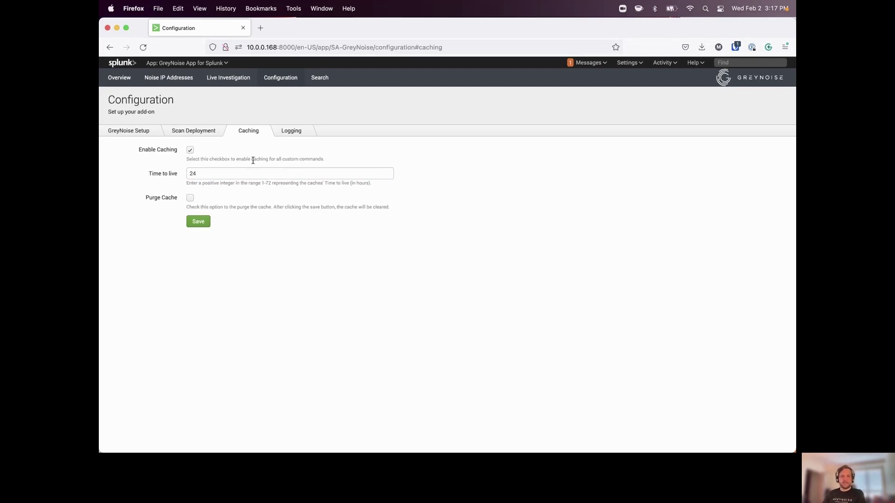
left_click(300, 135)
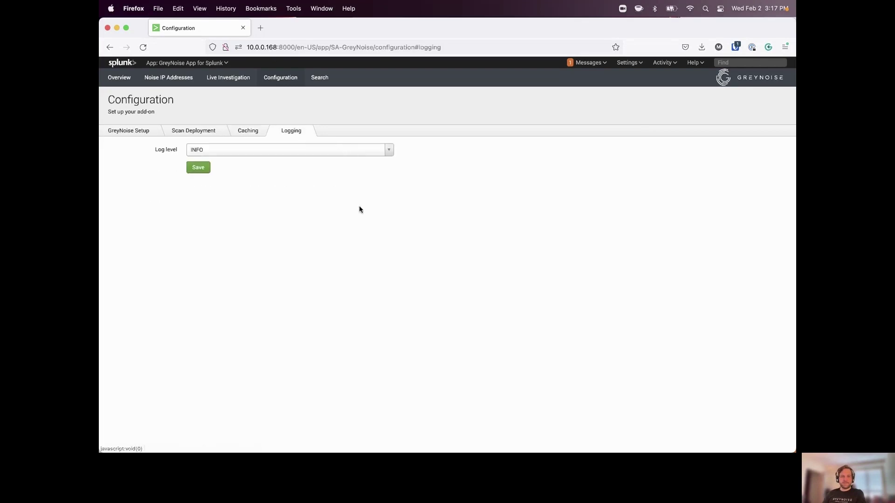
left_click(232, 151)
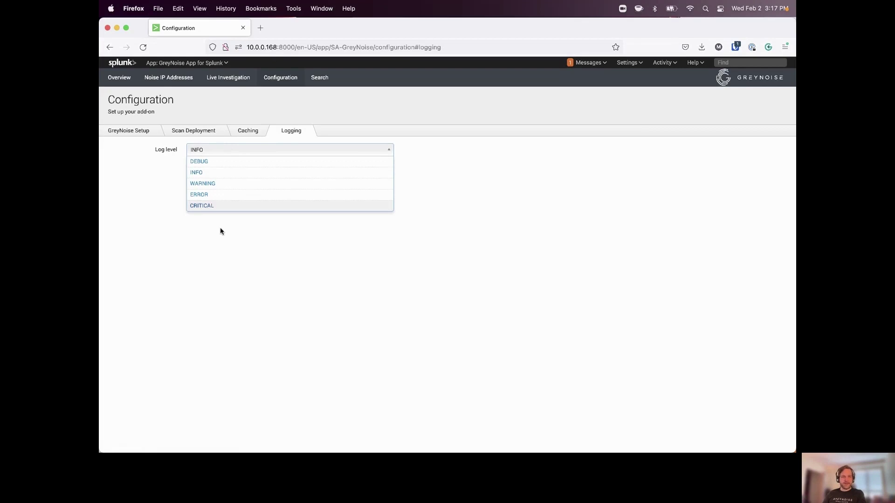
left_click(241, 236)
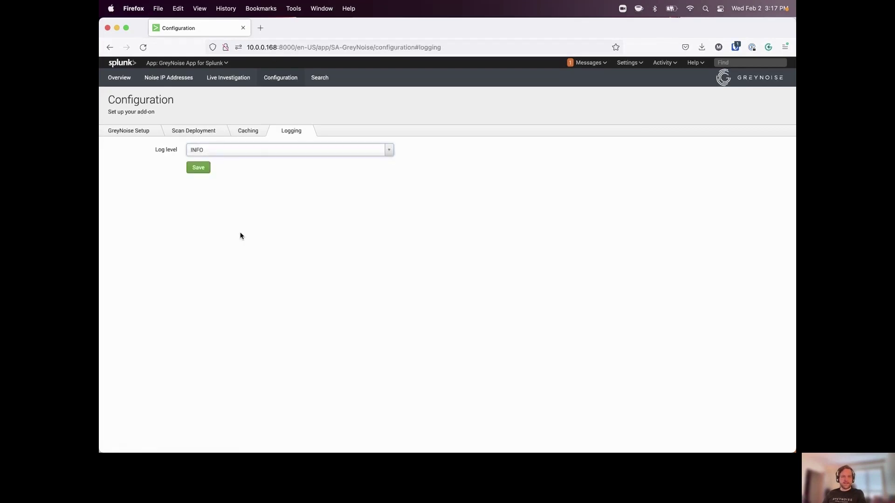
Examine the GreyNoise Overview dashboard, from the scanned, noise and RIOT IP figures down to the Top 10 charts
left_click(118, 86)
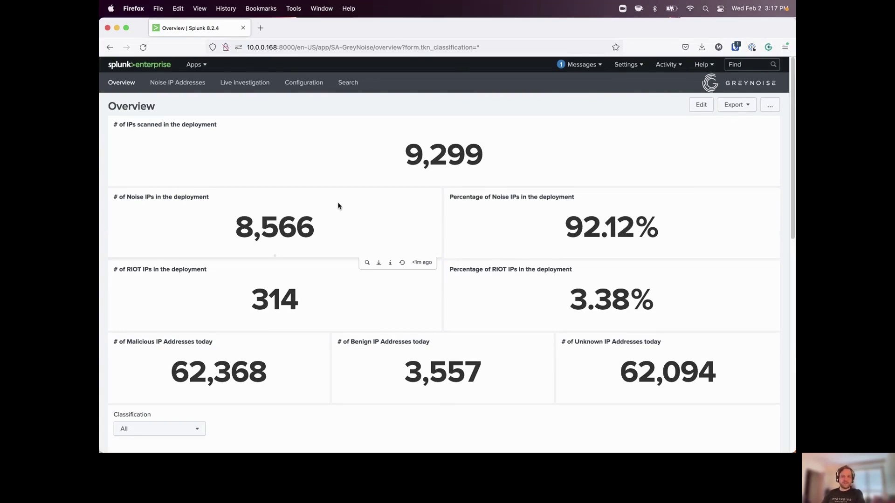
scroll(461, 110, "down", 2)
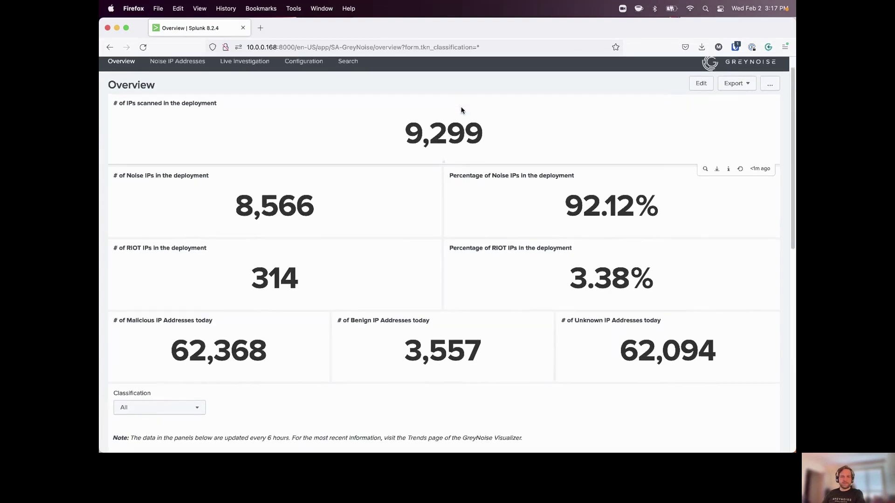
scroll(462, 110, "down", 2)
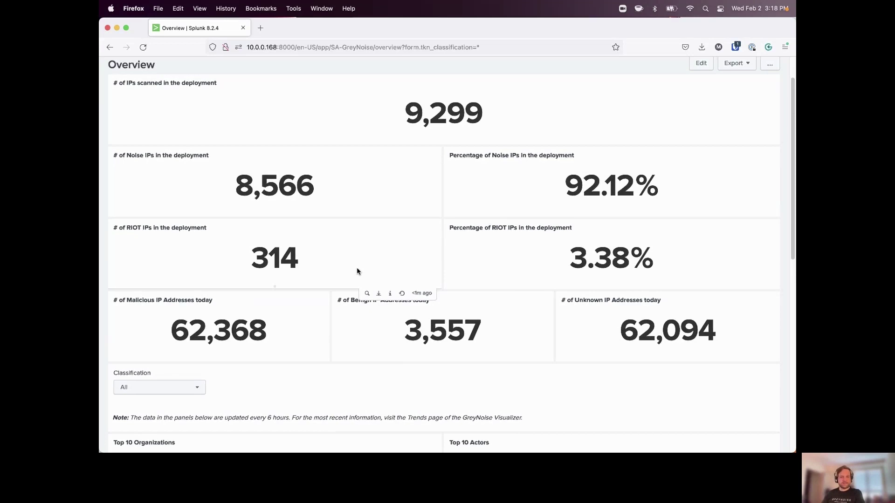
scroll(109, 333, "down", 1)
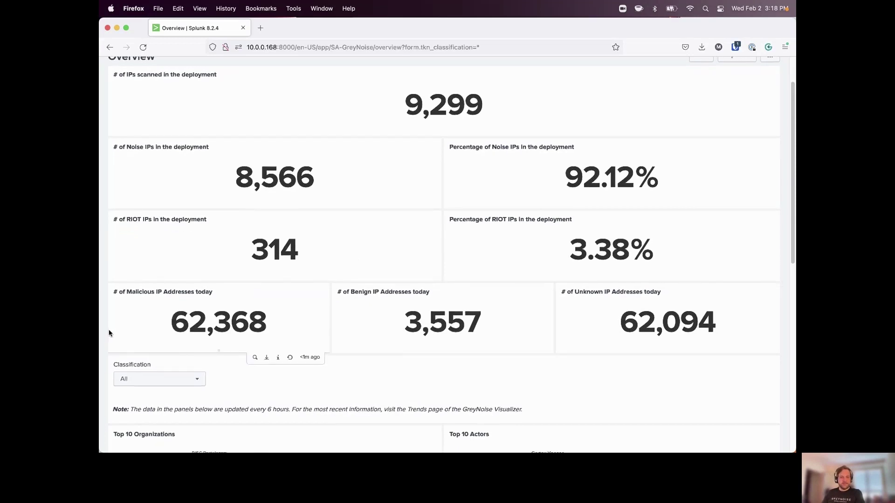
scroll(110, 333, "down", 5)
scroll(112, 329, "down", 2)
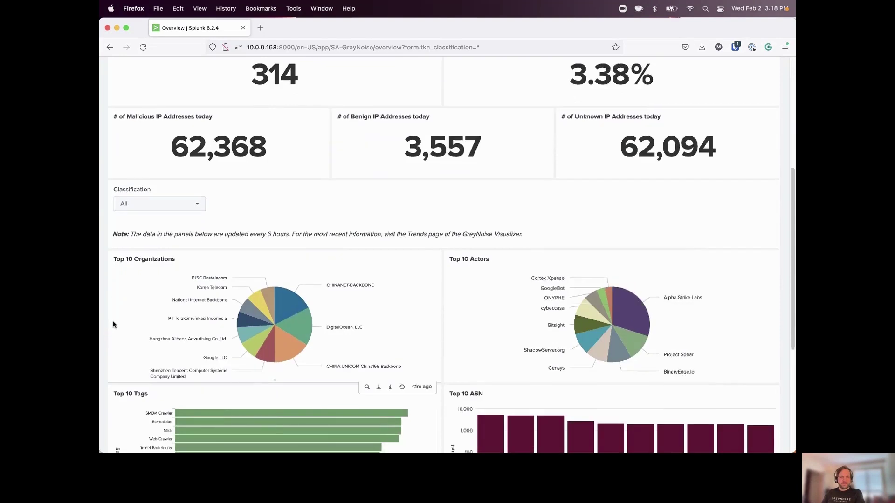
scroll(115, 324, "down", 3)
scroll(117, 322, "down", 2)
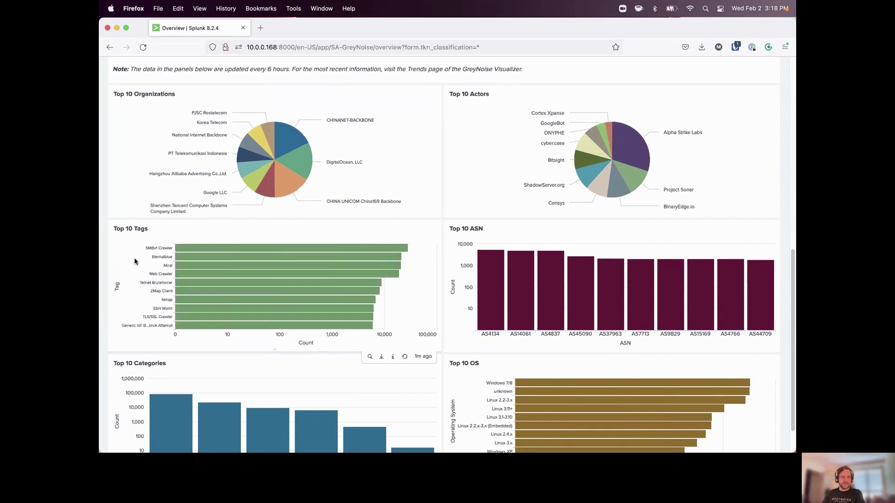
scroll(135, 261, "down", 2)
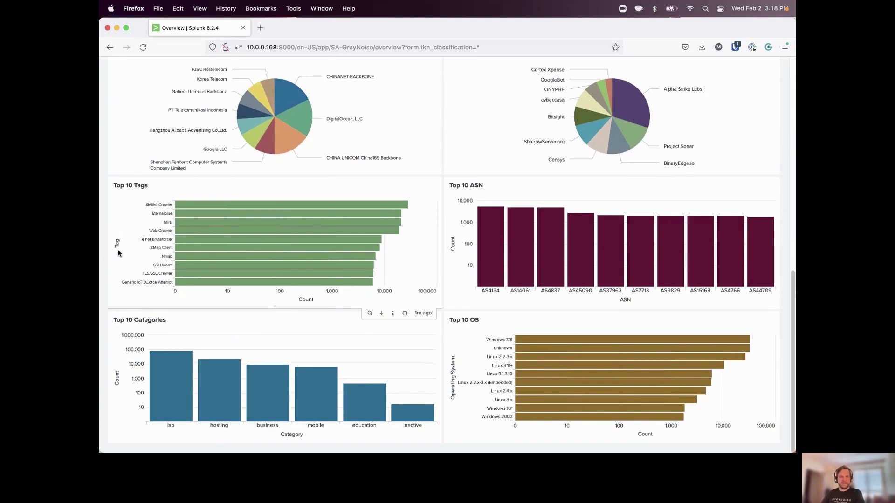
Filter the Overview dashboard's Top 10 charts to the malicious classification and look through the updated charts
scroll(129, 242, "up", 2)
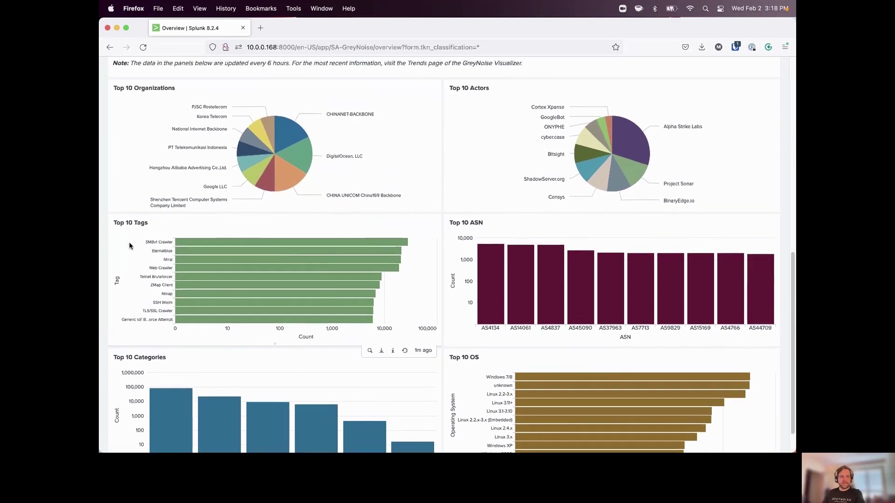
scroll(129, 245, "up", 2)
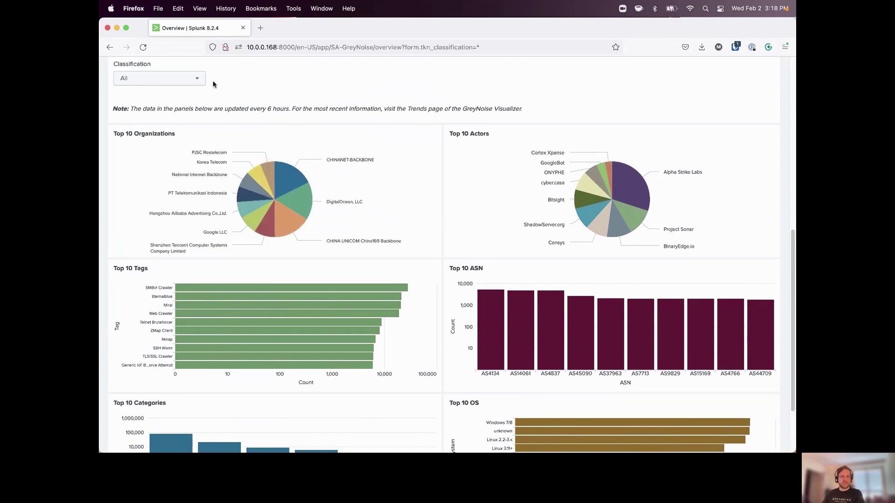
left_click(179, 79)
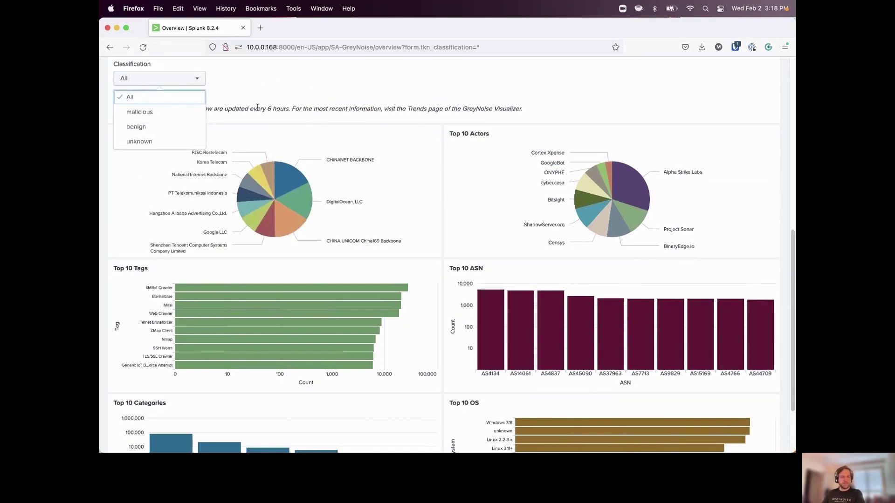
left_click(179, 113)
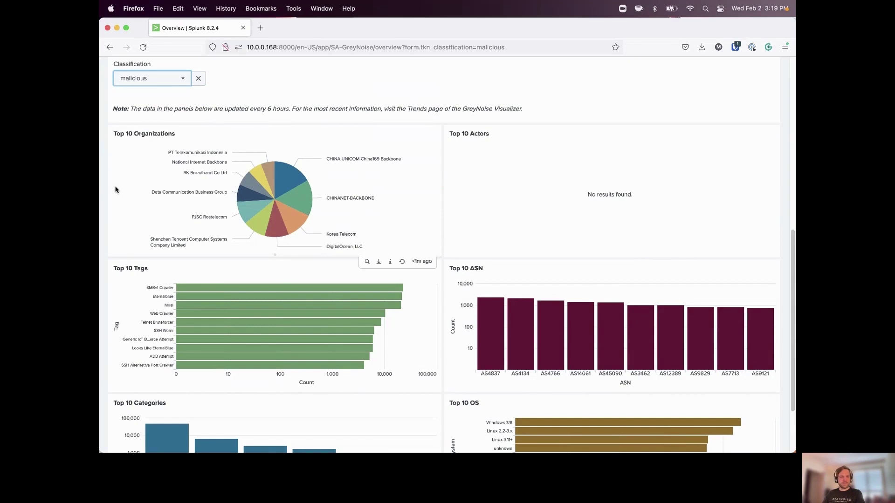
scroll(242, 168, "down", 3)
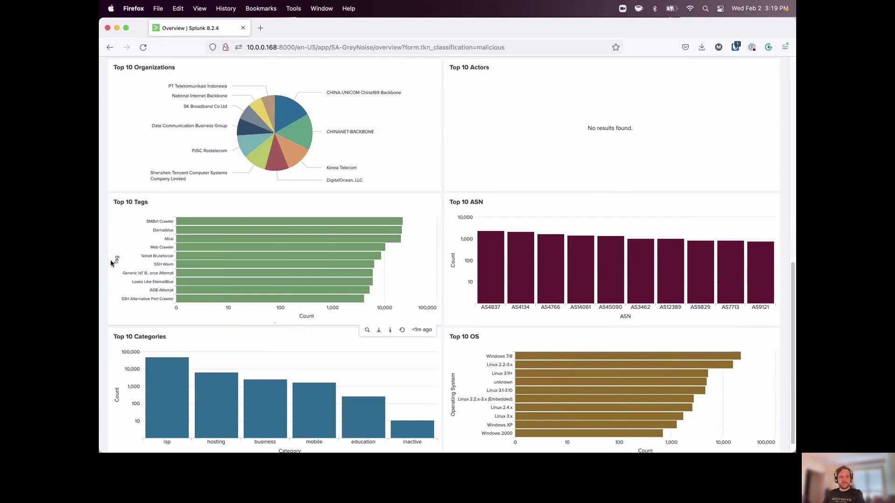
scroll(111, 261, "up", 10)
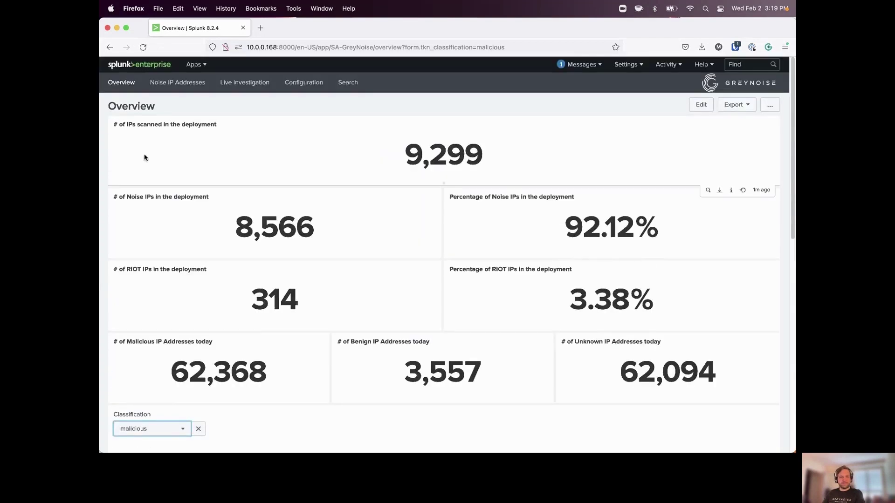
Open the Noise IP Addresses dashboard and filter it to Noise status False and RIOT status True
left_click(186, 87)
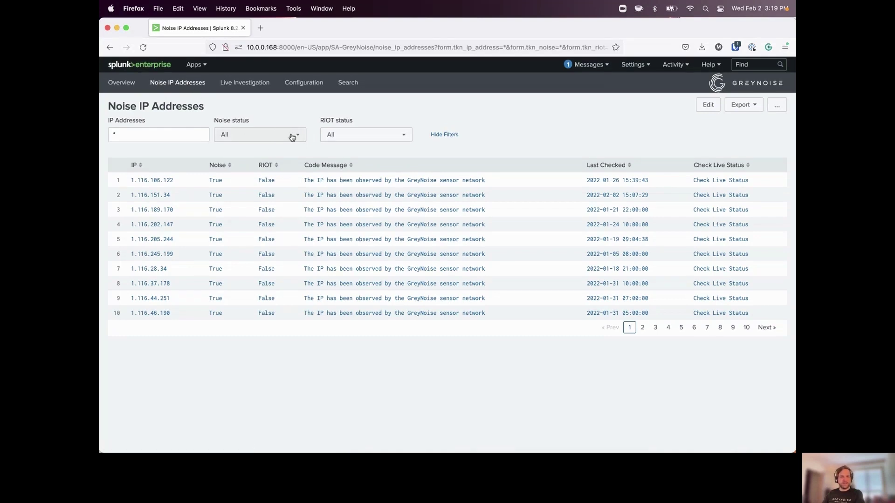
left_click(263, 140)
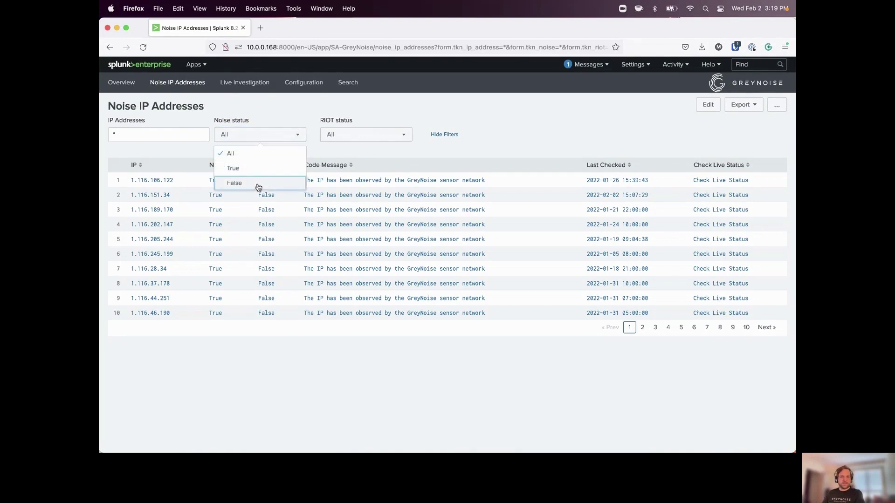
left_click(258, 183)
left_click(330, 136)
left_click(350, 169)
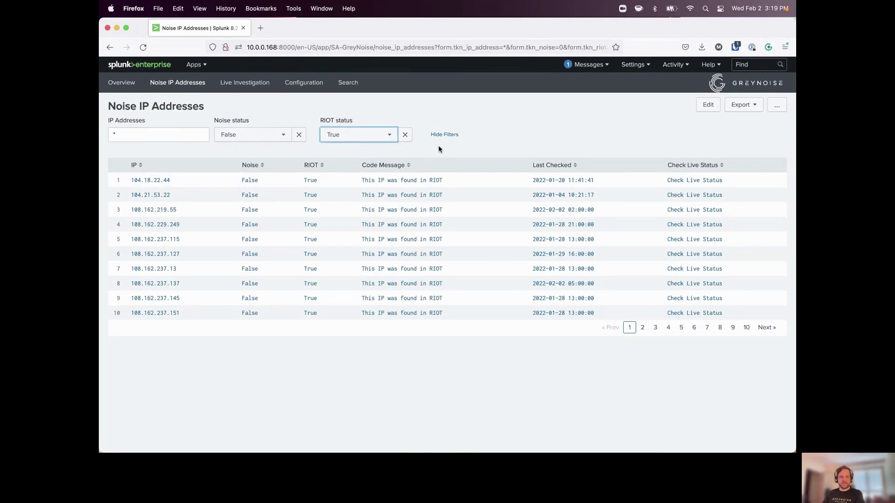
Filter the IP list to Noise status True and RIOT status False, and check the live status of 1.116.245.199
left_click(245, 135)
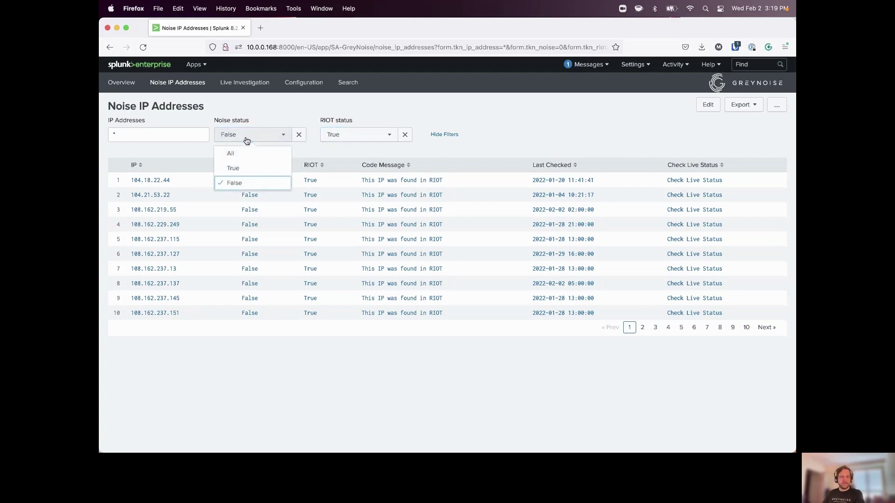
left_click(244, 168)
left_click(341, 135)
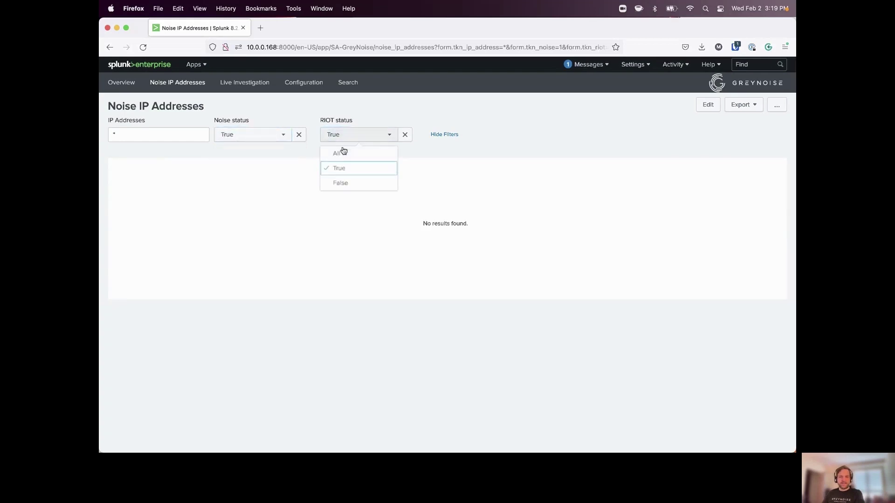
left_click(339, 182)
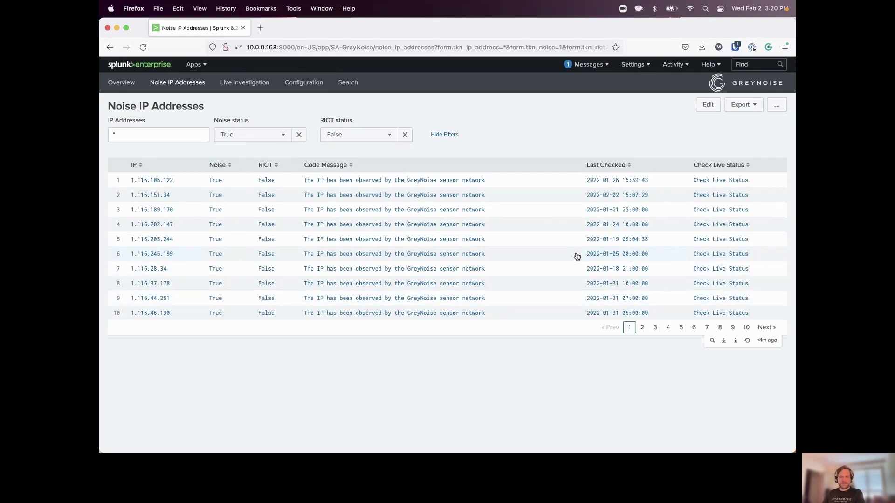
left_click(732, 255)
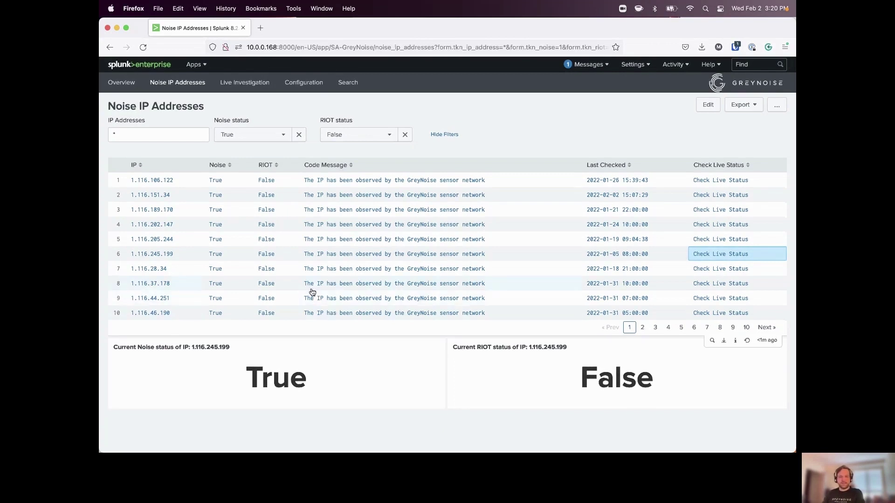
Filter the Noise IP Addresses list to 1.116.245.199, copied from the table, and set the Noise status to All
left_click(164, 256)
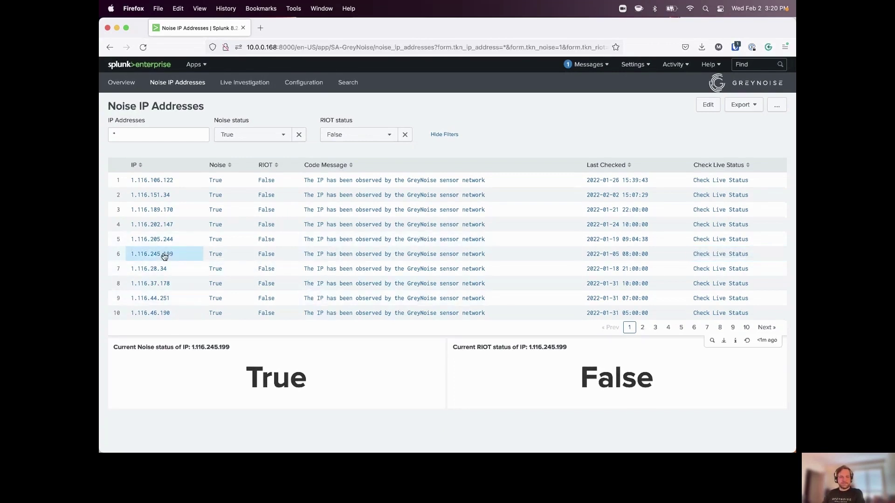
left_click_drag(164, 256, 133, 256)
key("super+c")
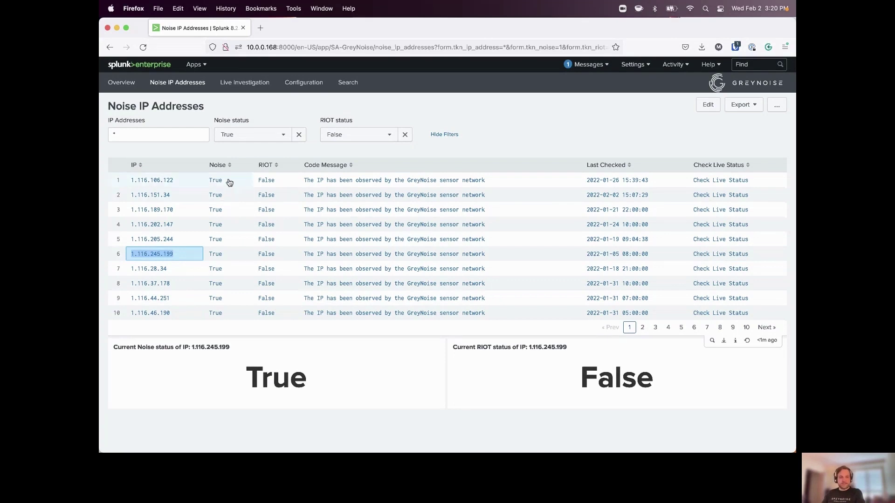
left_click(251, 123)
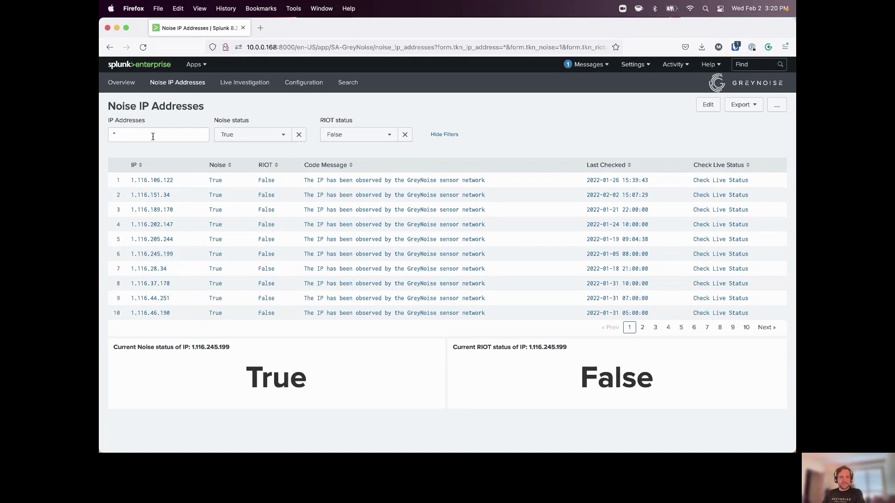
double_click(104, 134)
key("super+v")
left_click(243, 135)
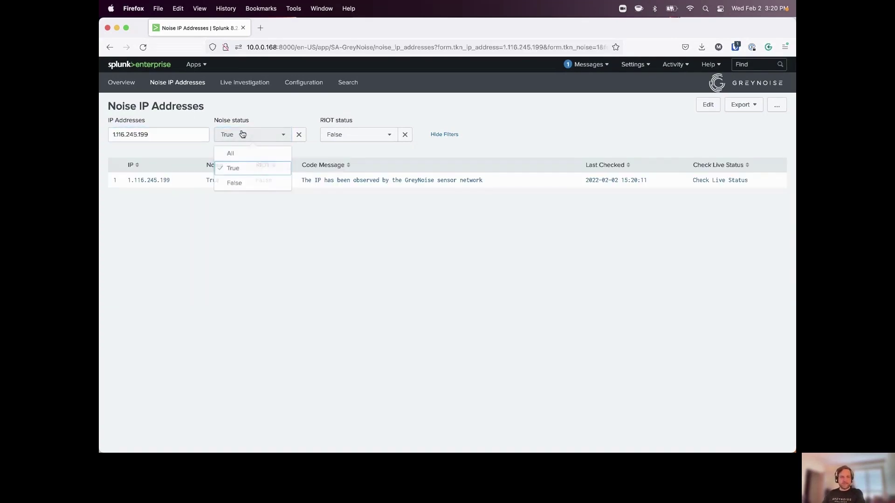
left_click(233, 154)
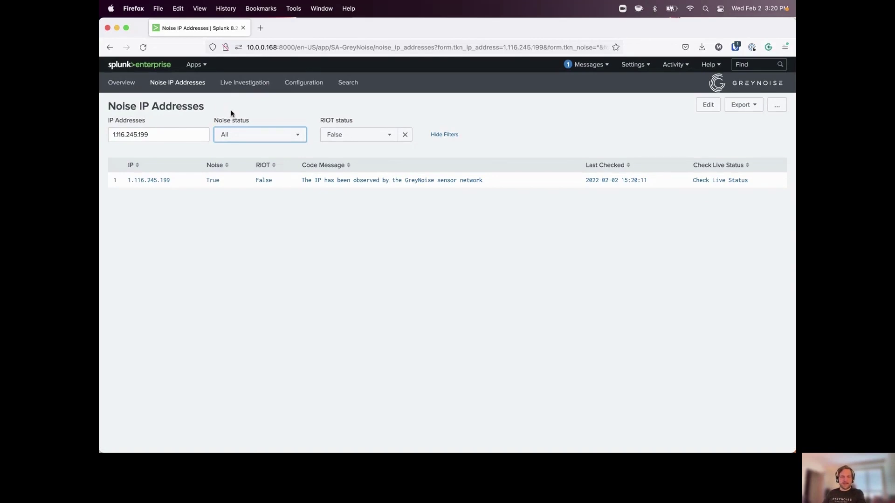
Open the Live Investigation dashboard and submit a query for the copied IP address 1.116.245.199
left_click(238, 83)
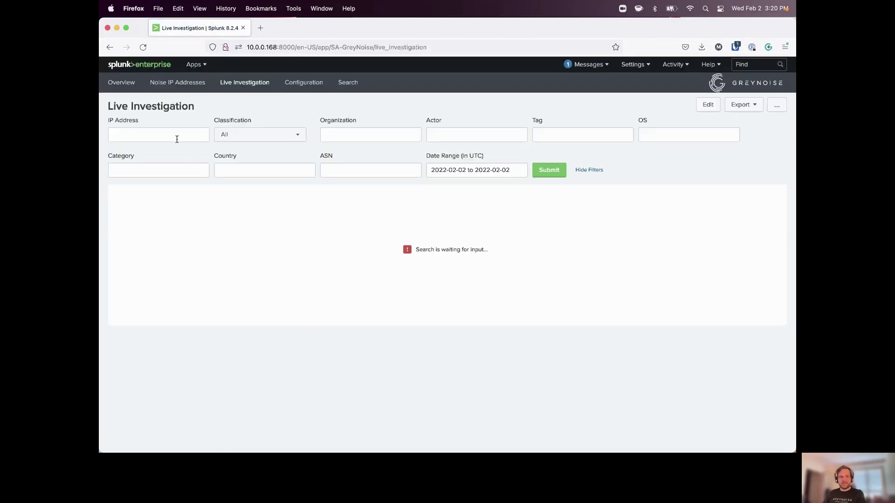
left_click(177, 140)
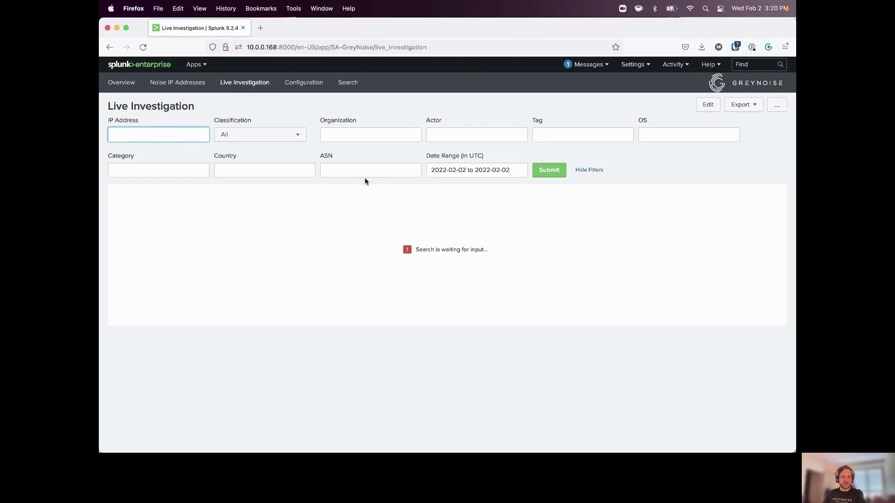
left_click(166, 134)
key("super+v")
left_click(532, 172)
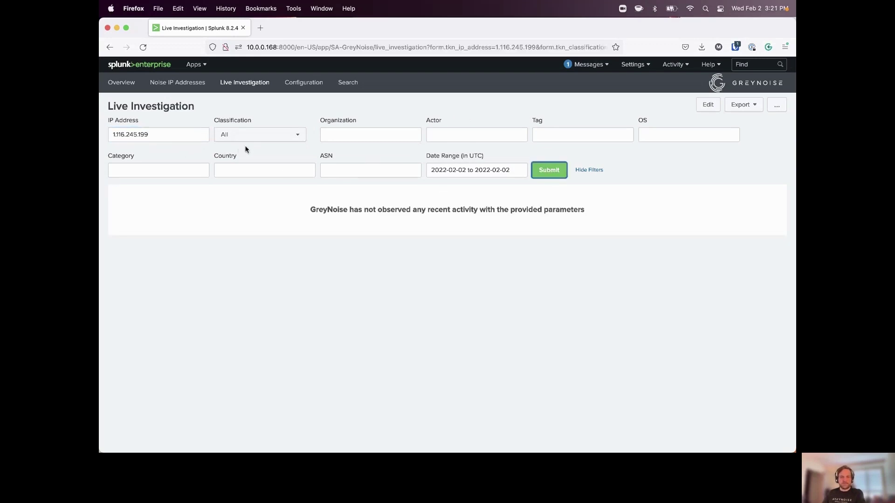
Set the investigation's date range to Last 30 Days and resubmit the query
left_click(456, 170)
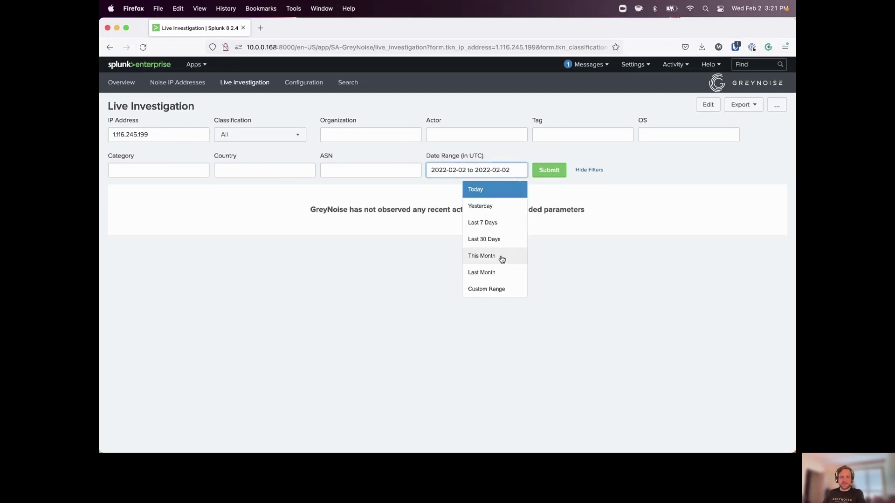
left_click(493, 242)
left_click(542, 173)
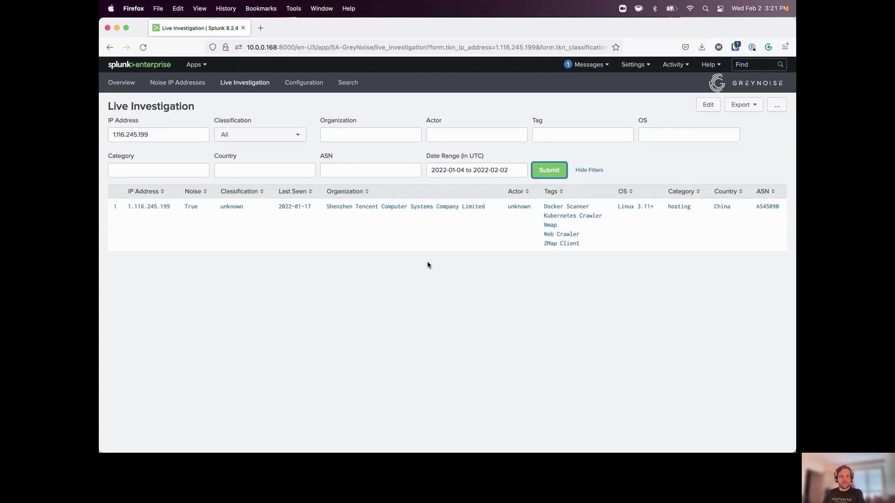
Replace the investigated IP address with 1.1.1.1 and submit the query
left_click_drag(164, 134, 100, 132)
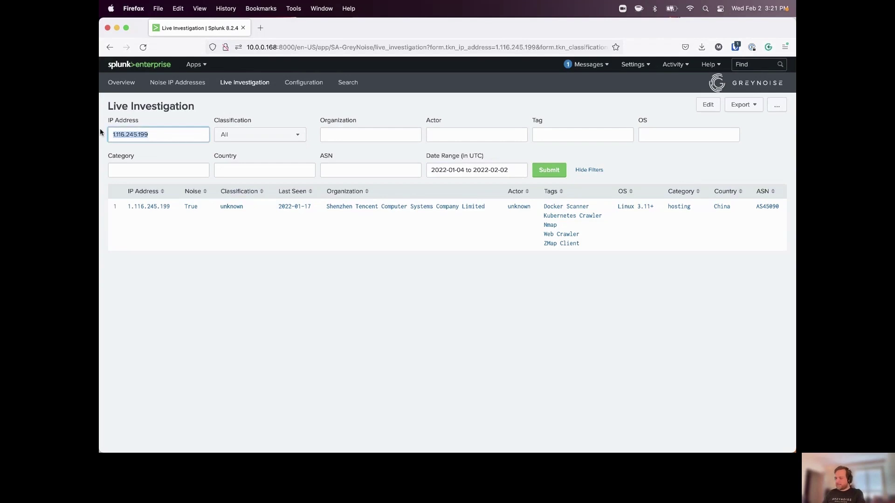
type("1.1.1")
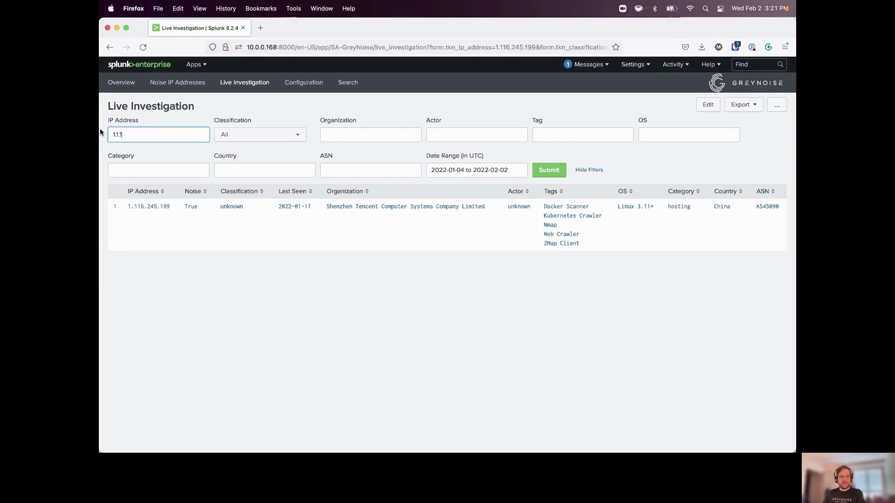
type(".1")
left_click(559, 171)
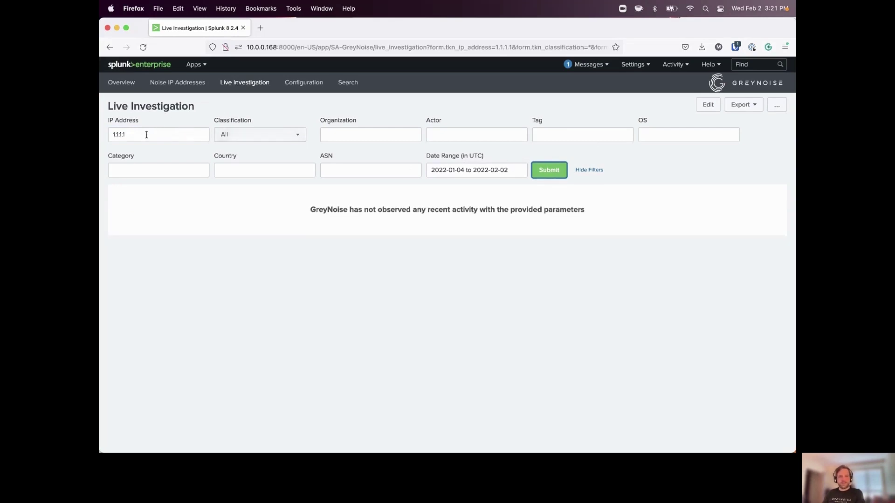
left_click(120, 135)
double_click(120, 135)
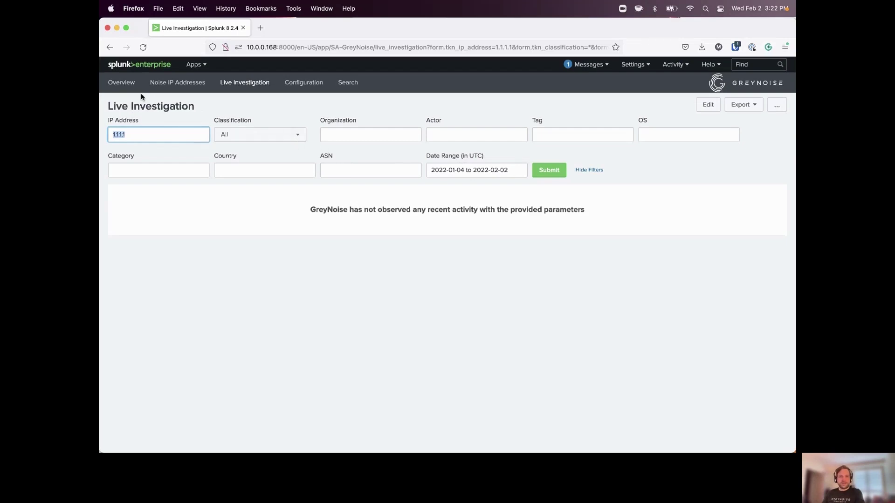
Return to the Overview dashboard, switch to the Search & Reporting app and enter the search index=main sourcetype="access_combined"
left_click(122, 83)
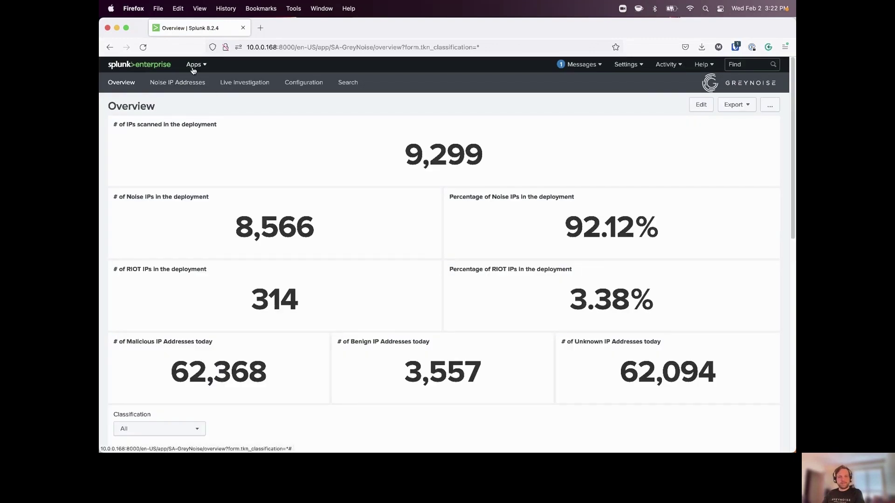
left_click(193, 66)
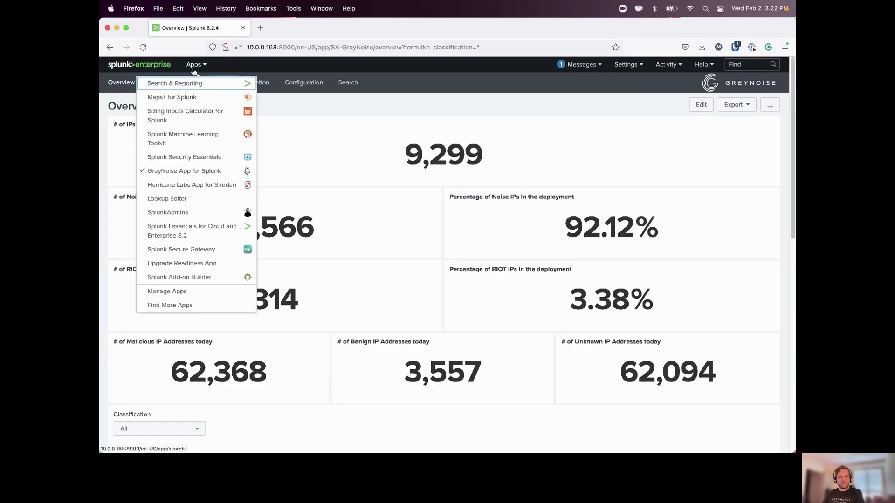
left_click(189, 84)
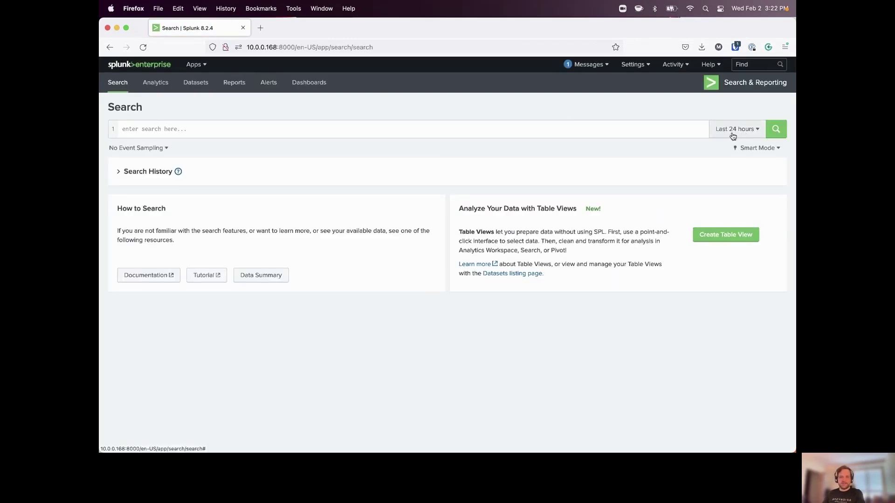
left_click(573, 132)
type("inde")
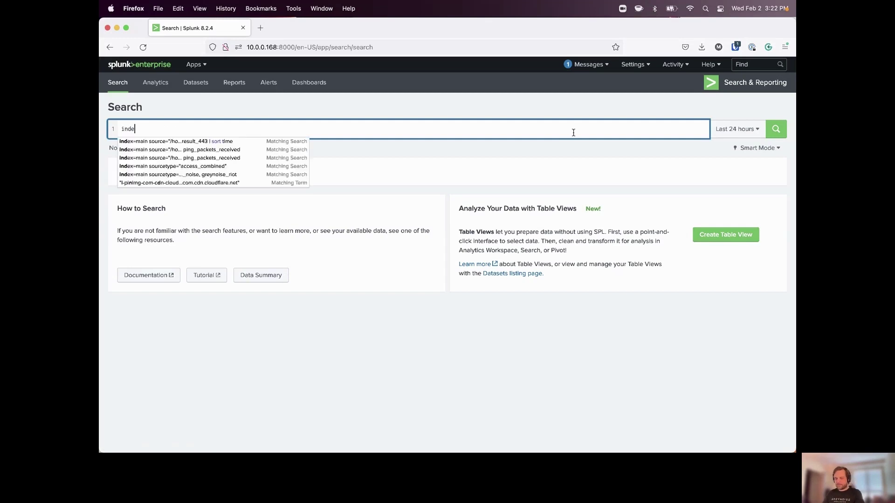
type("x=main source")
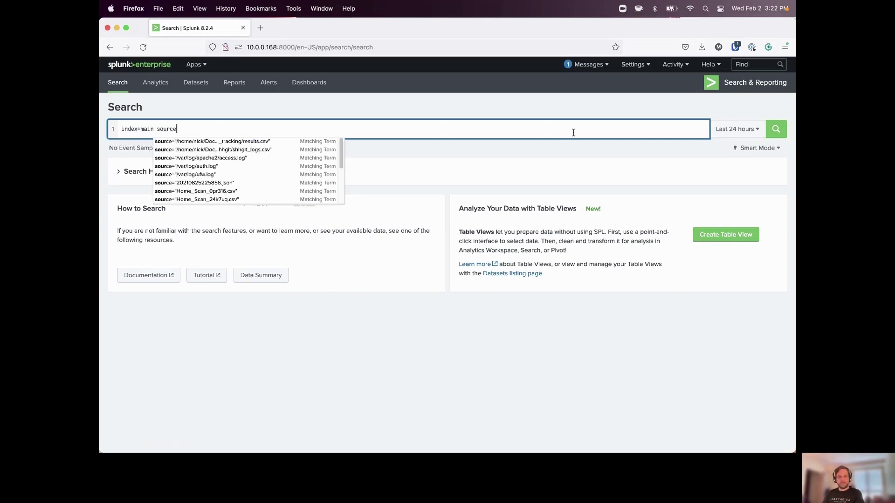
type("type=")
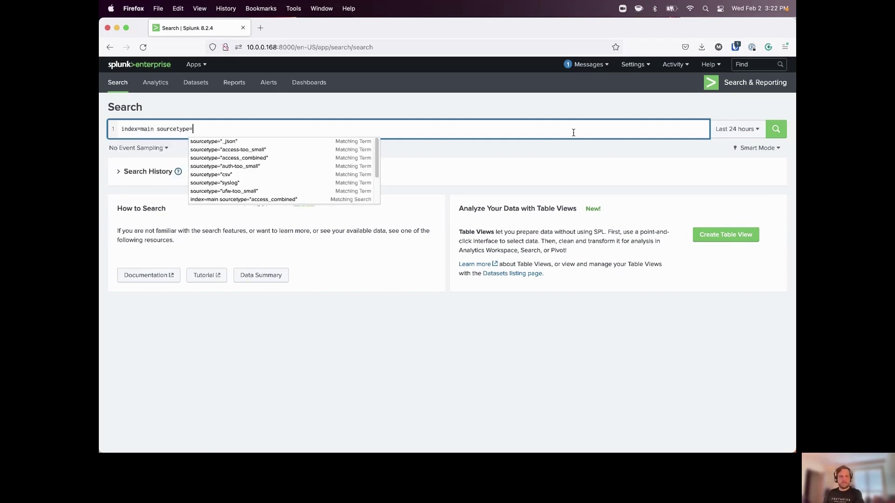
type("\"access")
key("Down")
key("Down")
key("Return")
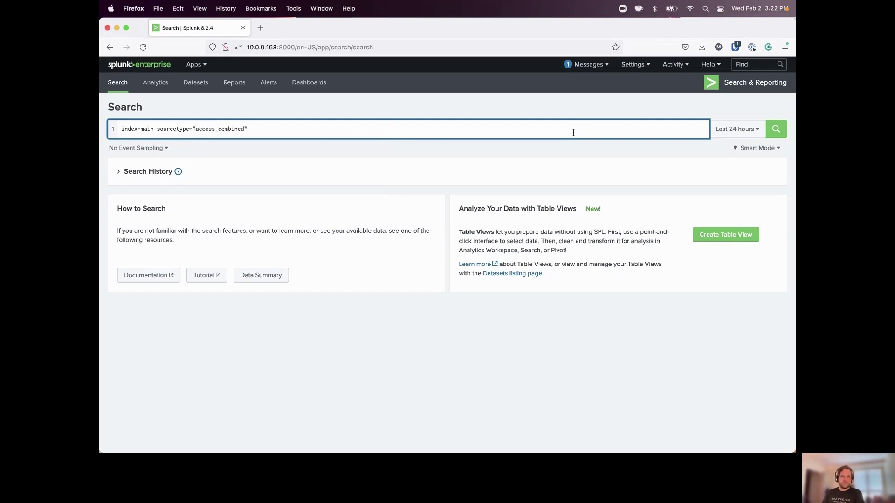
Set the search's relative time range to start 48 hours ago and run the search
left_click(735, 130)
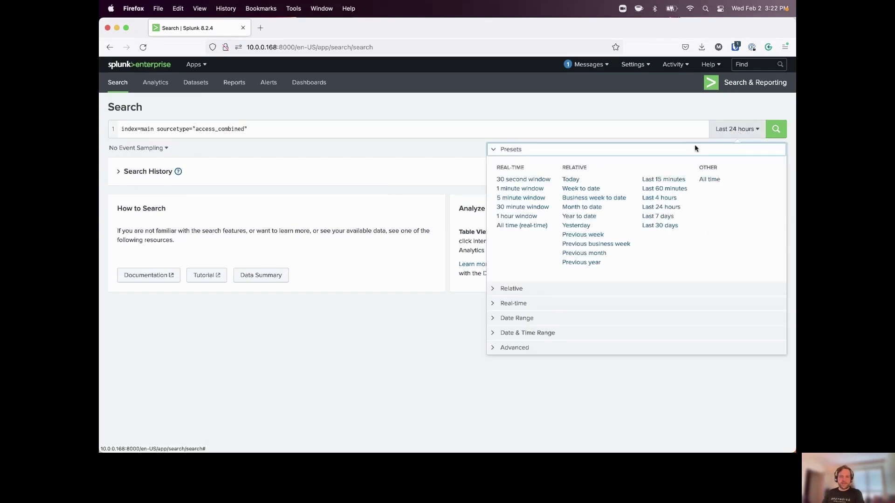
left_click(512, 288)
double_click(529, 195)
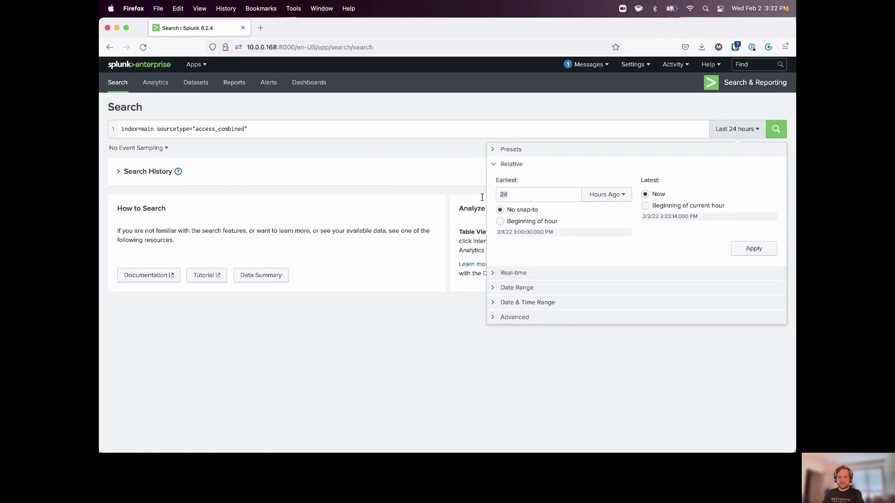
type("48")
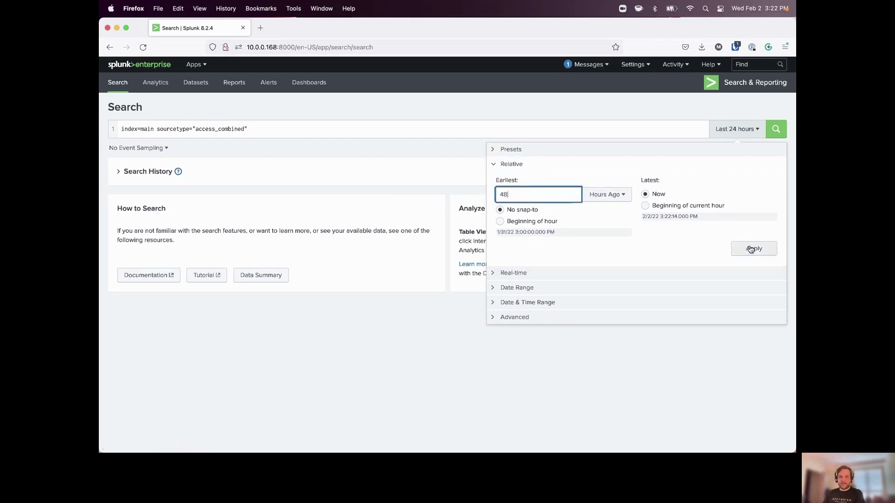
left_click(752, 248)
left_click(776, 131)
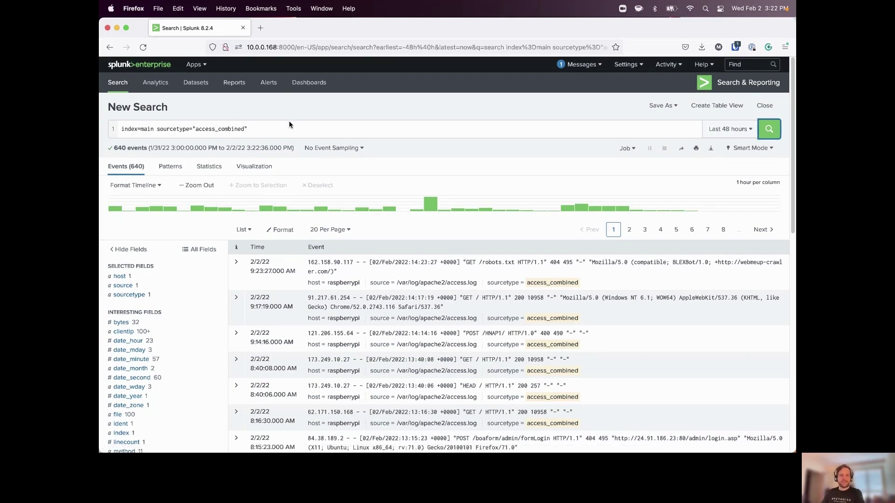
Run the search with "| gnquick ip_field=clientip" and "| stats count by clientip, greynoise_noise, greynoise_riot" added, and sort the results by descending count
left_click(280, 128)
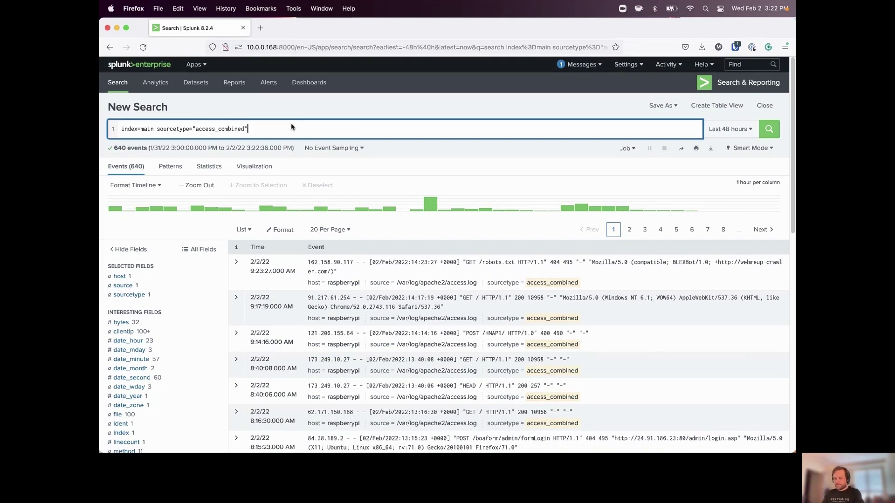
key("shift+Return")
type("| gn")
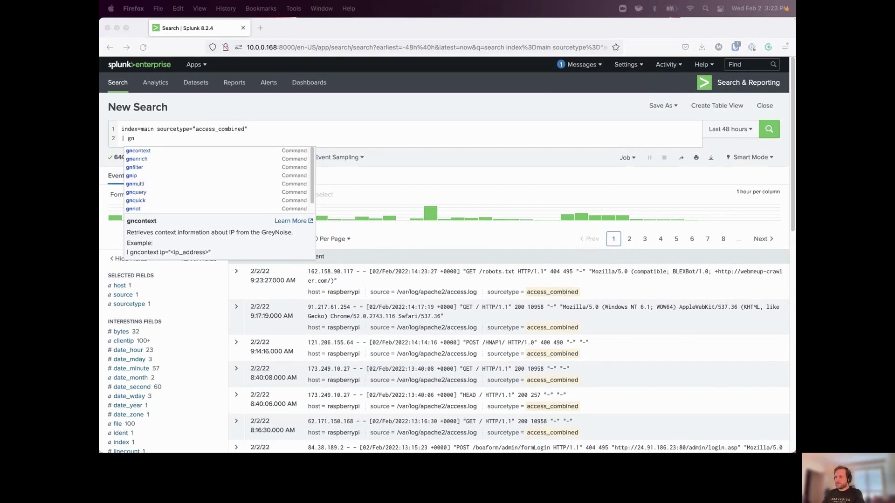
left_click(146, 142)
type("quick ip_field=clientip | stats count by clientip, greynoise_noise, greynoise_riot")
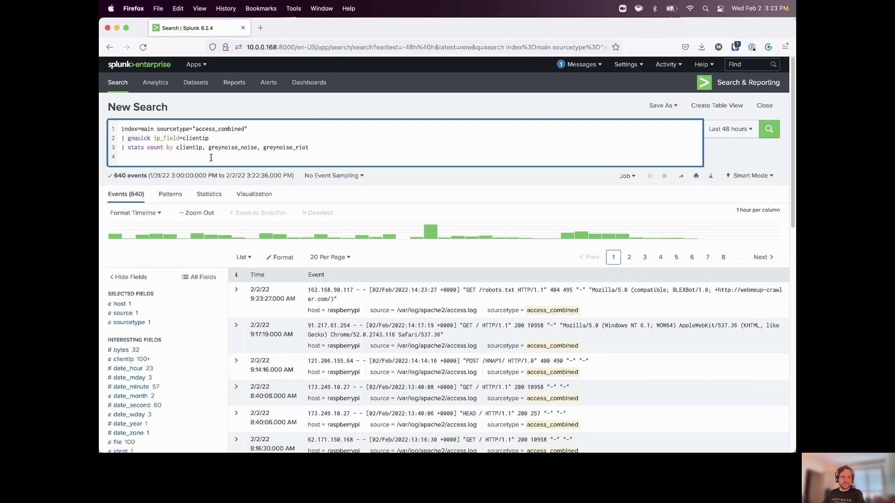
key("BackSpace")
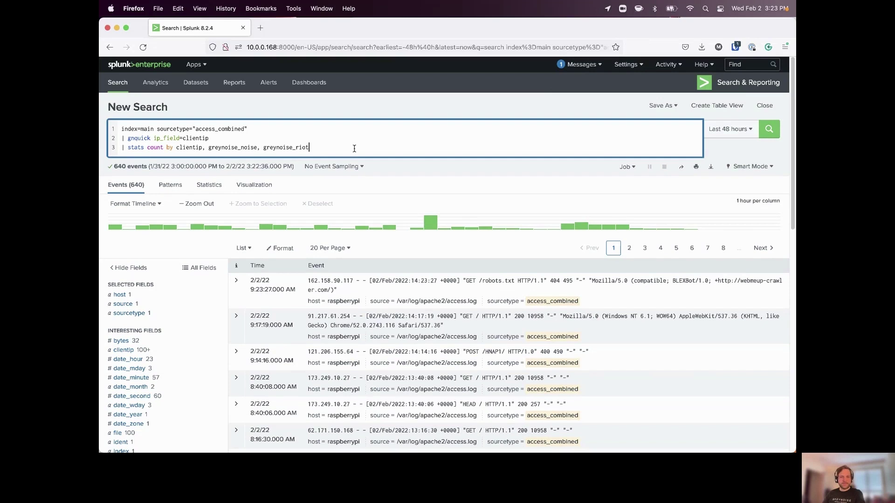
left_click(777, 128)
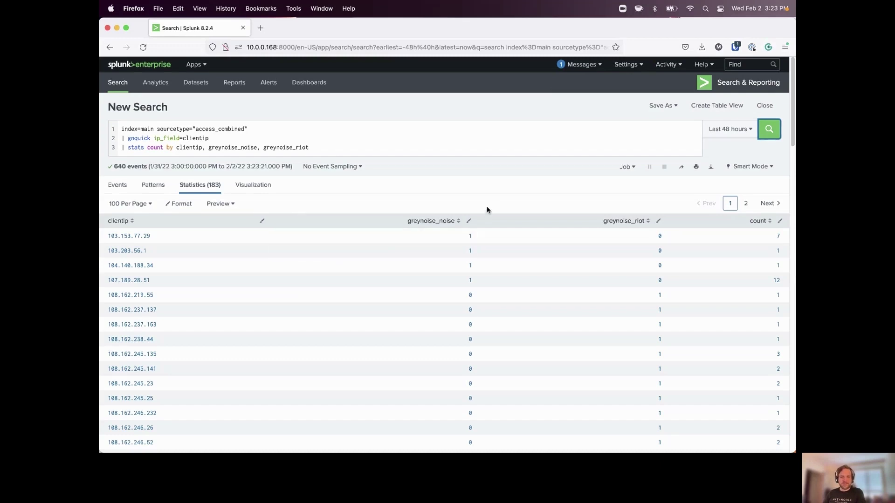
scroll(487, 210, "down", 3)
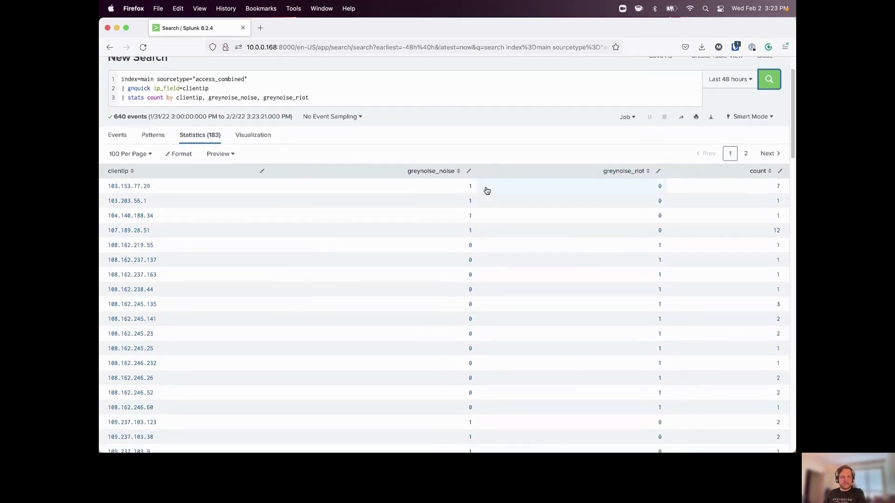
left_click(758, 171)
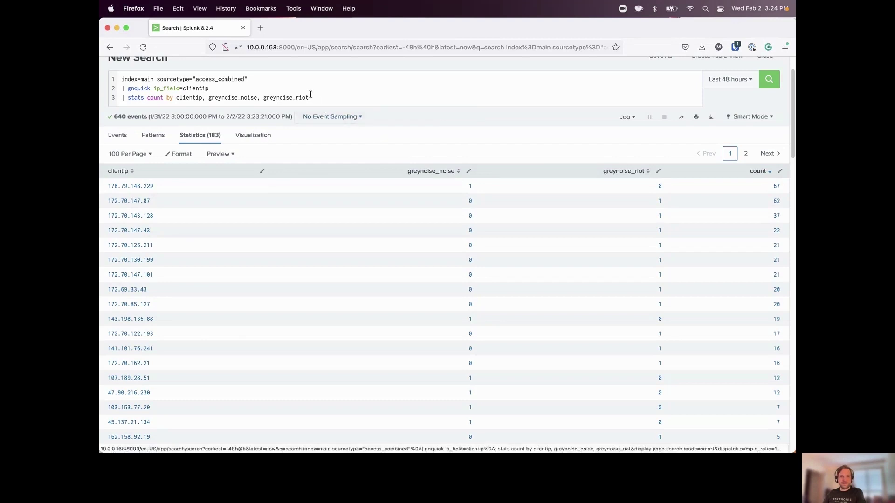
Replace the search with "| gnquick ip=8.8.8.8", run it and expand the results object in the returned event
left_click_drag(310, 98, 100, 70)
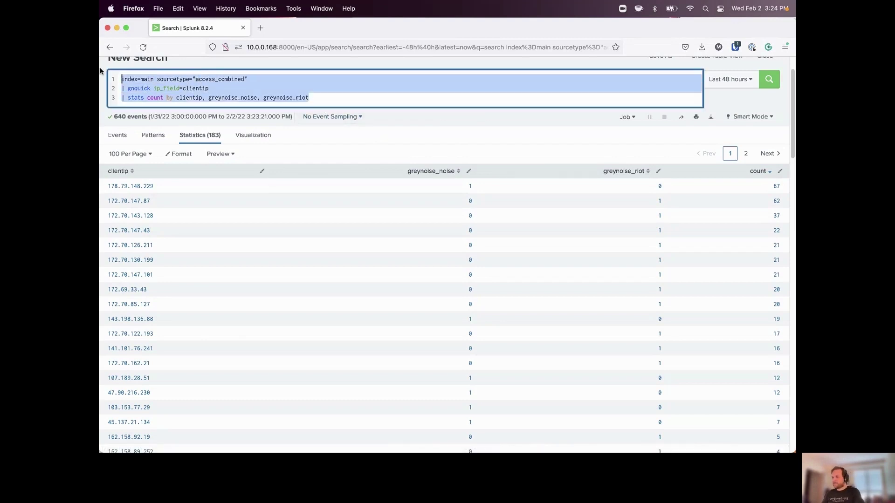
type("| gn")
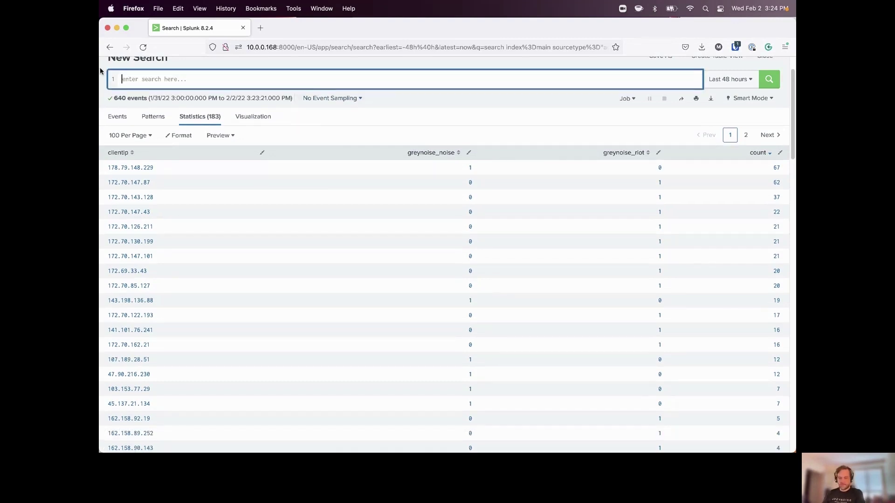
type("quick ")
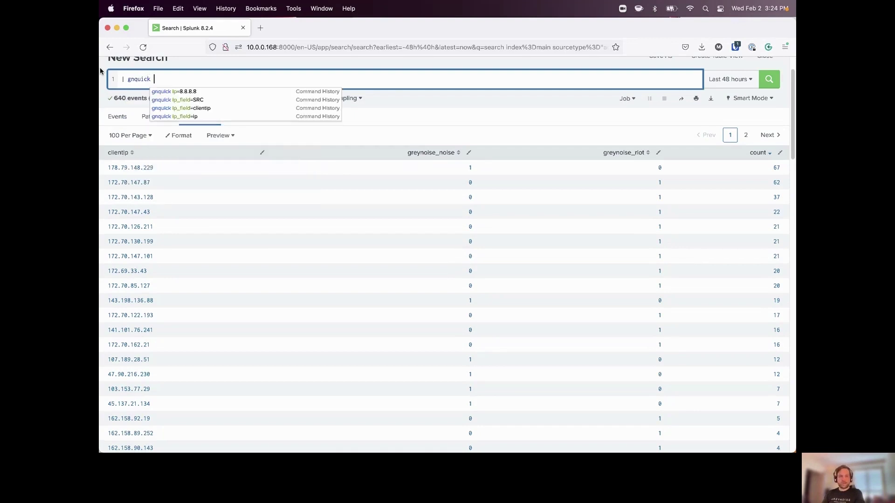
type("ip=8.8.8")
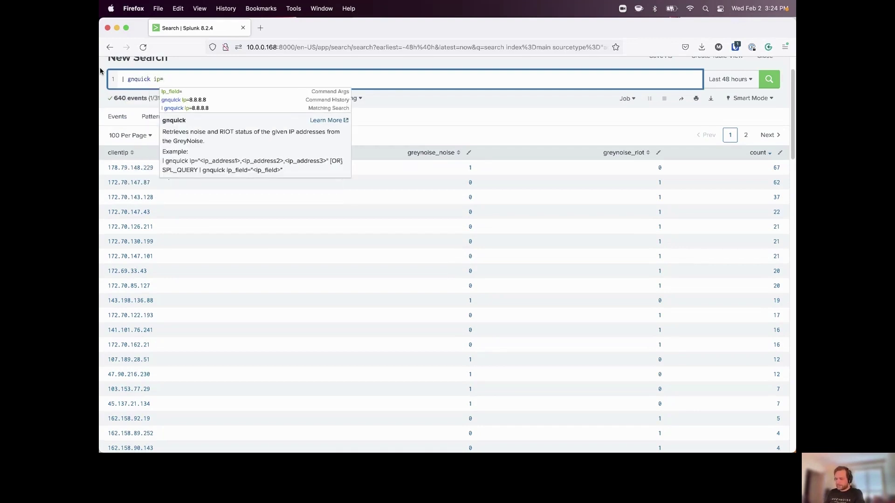
type(".8")
key("Return")
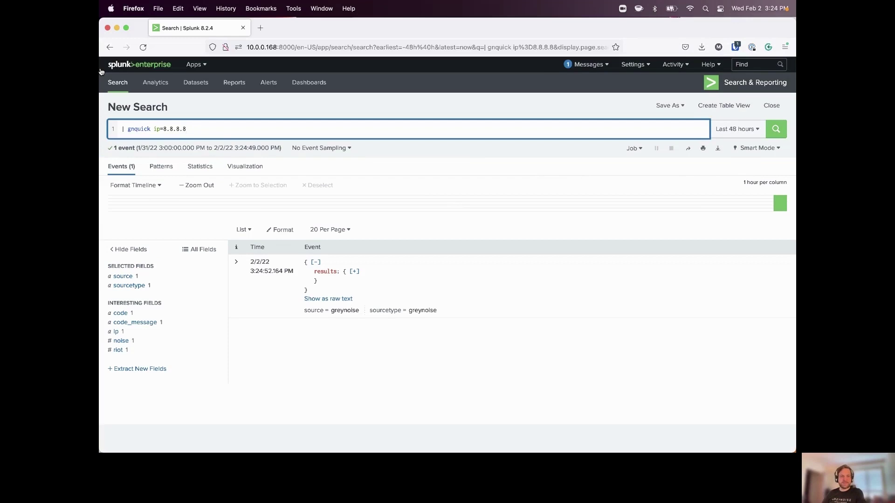
left_click(354, 272)
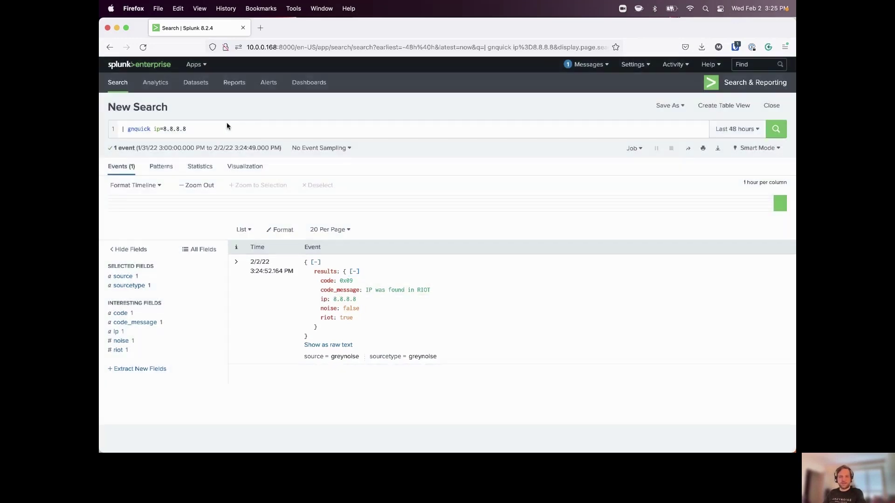
left_click(251, 127)
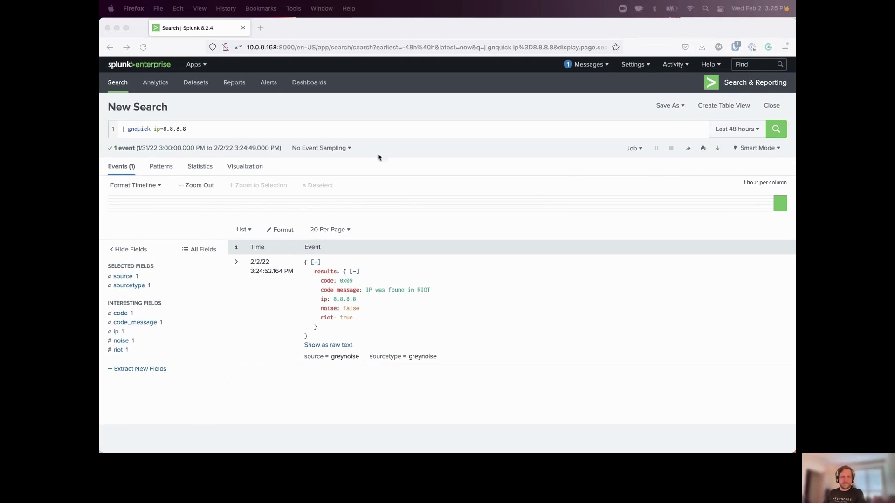
Replace the search with source="*_riot.csv" host="nick-ubuntu" index="workshop" sourcetype="csv" | dedup dst | gnriot ip_field=dst, leaving no trailing empty line
left_click(247, 128)
key("super+a")
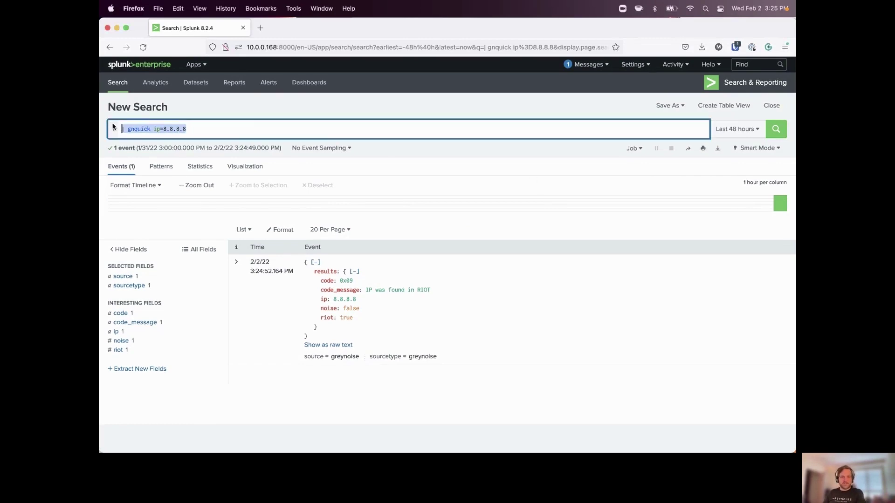
type("source=\"*_riot.csv\" host=\"nick-ubuntu\" index=\"workshop\" sourcetype=\"csv\" | dedup dst | gnriot ip_field=dst")
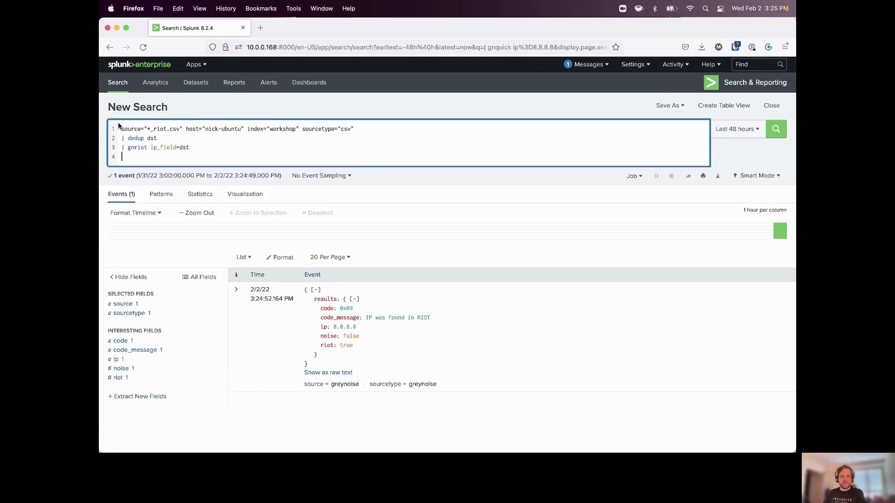
key("BackSpace")
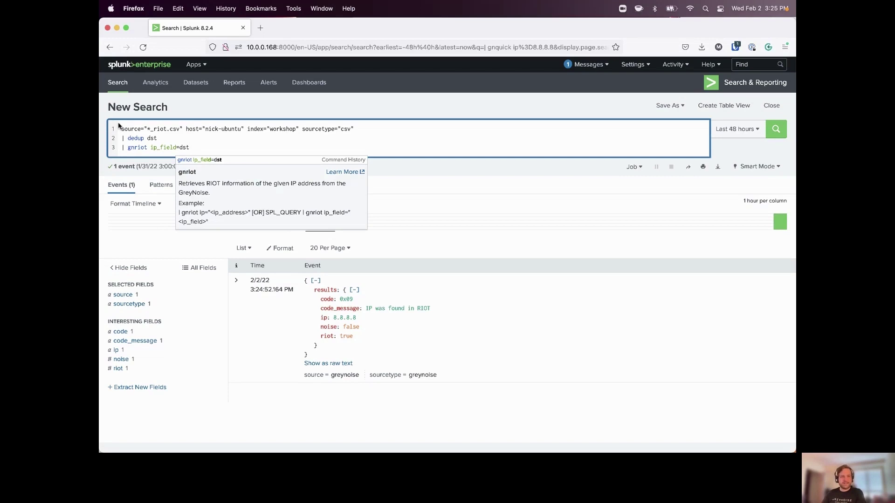
Set the gnriot search's time range to All time and run the search
left_click(735, 130)
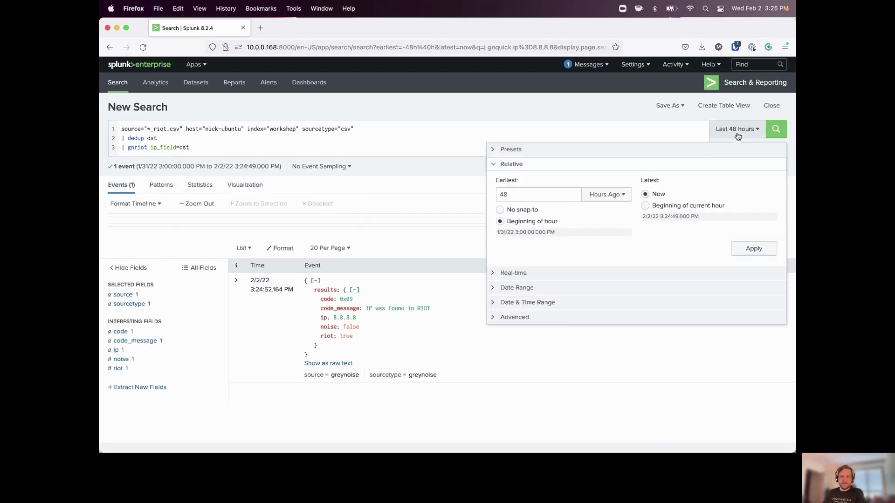
left_click(509, 150)
left_click(676, 209)
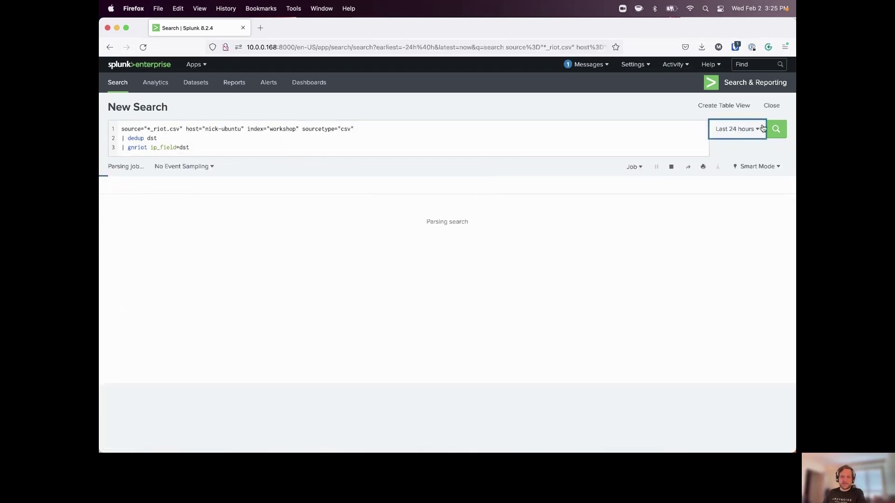
left_click(762, 128)
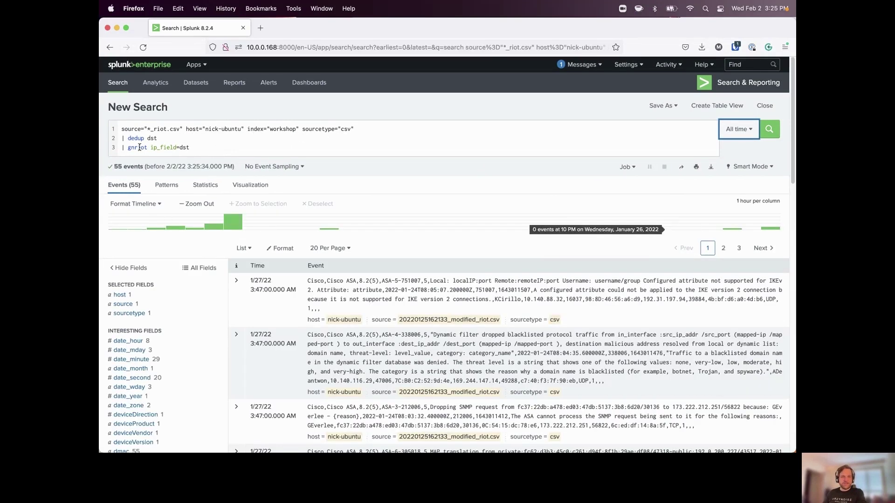
left_click(280, 145)
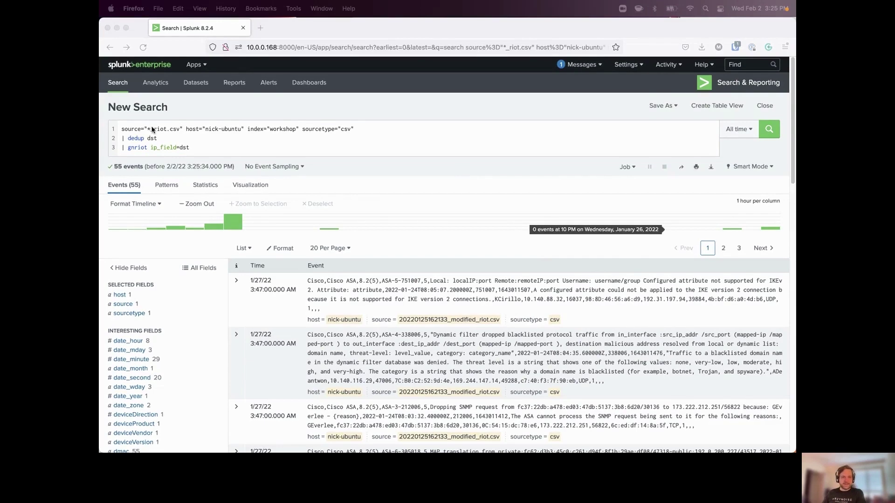
Append "| where greynoise_riot=1" and "| table clientip, greynoise_*" on separate lines after the gnriot command and run the search
left_click(212, 149)
key("shift+Return")
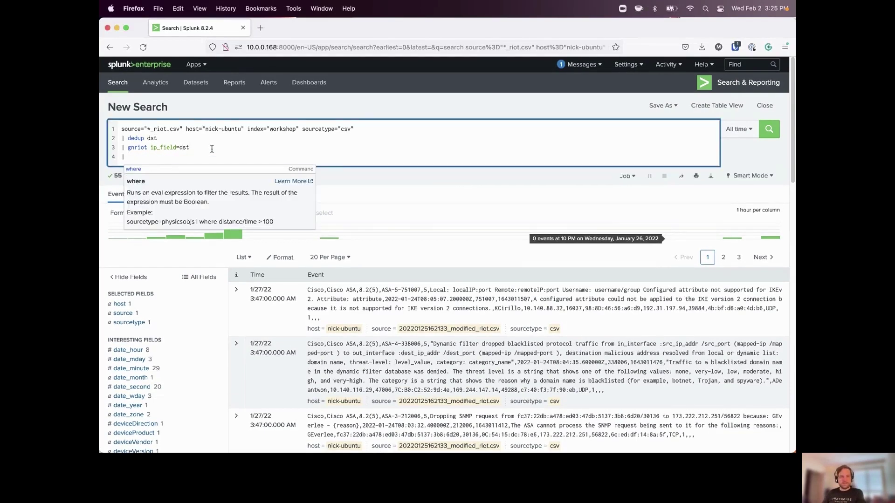
type("| where greynoise_riot=1 | table clientip, greynoise_* | gnriot ip=\"8.8.8.8\"")
key("Delete")
key("Delete")
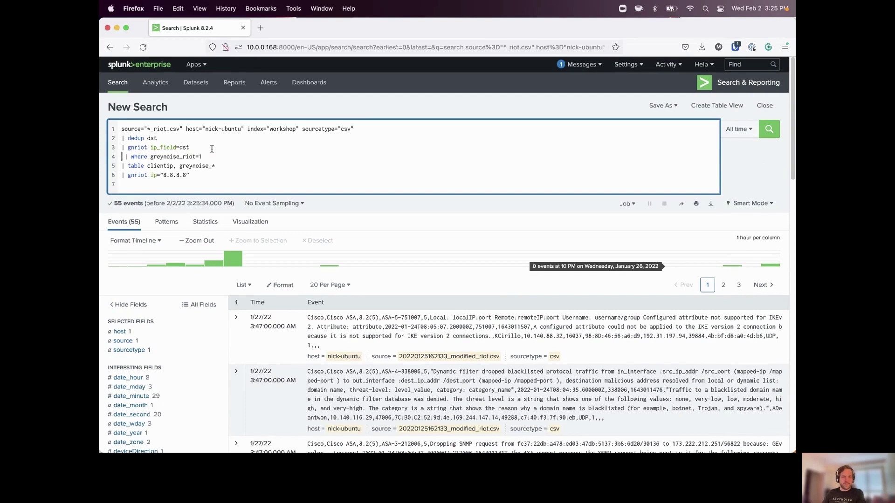
key("BackSpace")
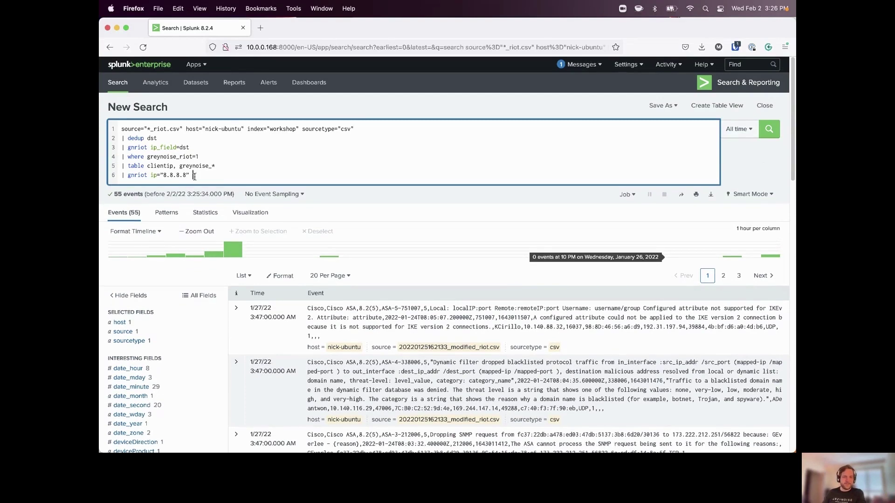
left_click_drag(195, 176, 101, 176)
key("BackSpace")
key("BackSpace")
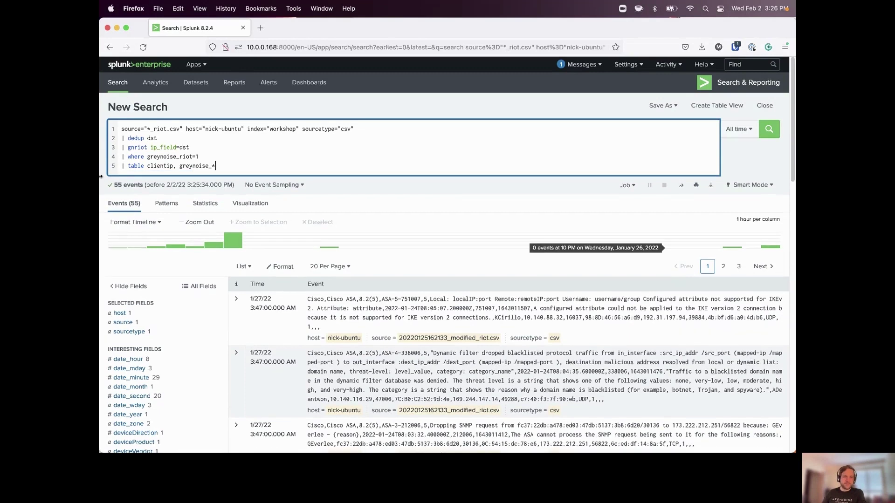
key("Return")
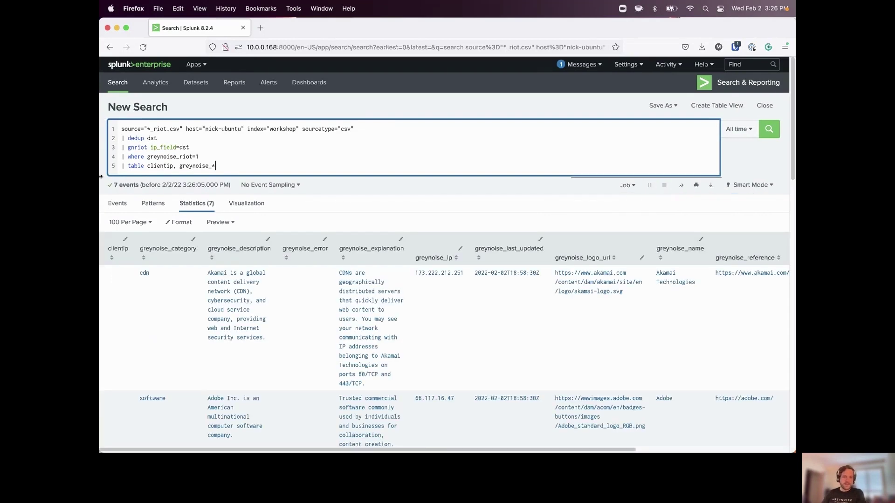
Review the RIOT table's rows, change the filter to greynoise_riot=0 and rerun the search
scroll(315, 265, "down", 2)
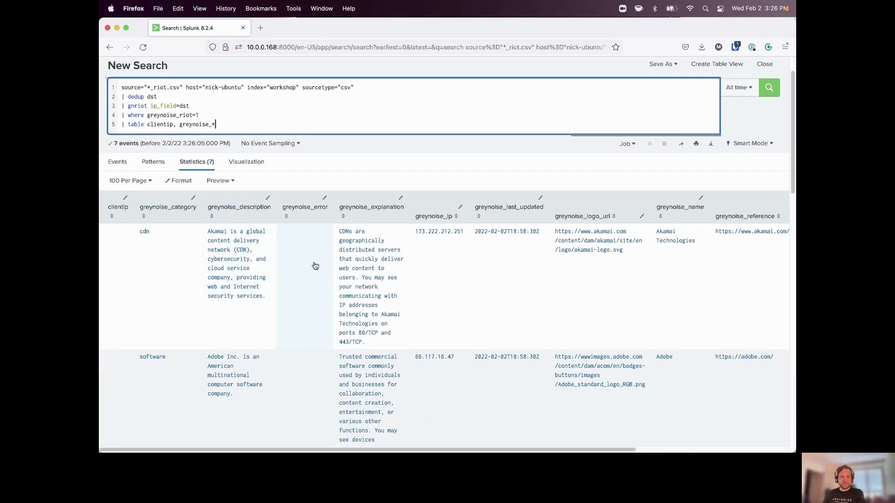
scroll(366, 265, "down", 2)
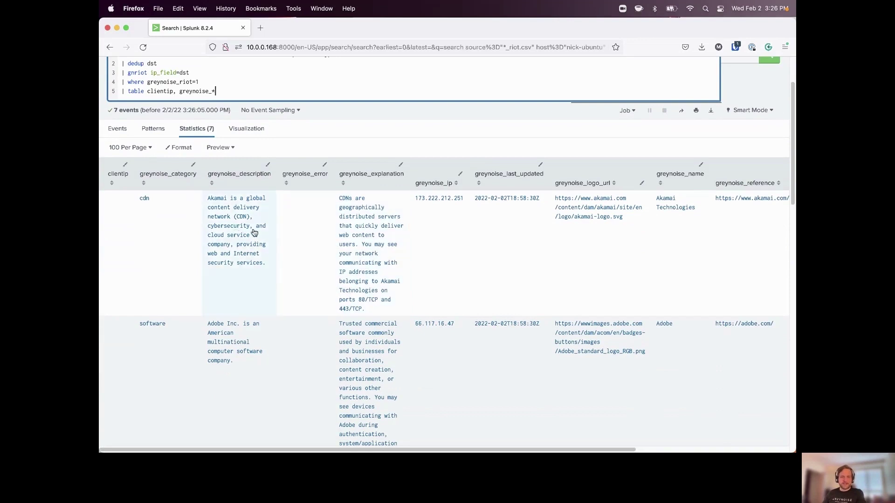
scroll(257, 233, "down", 3)
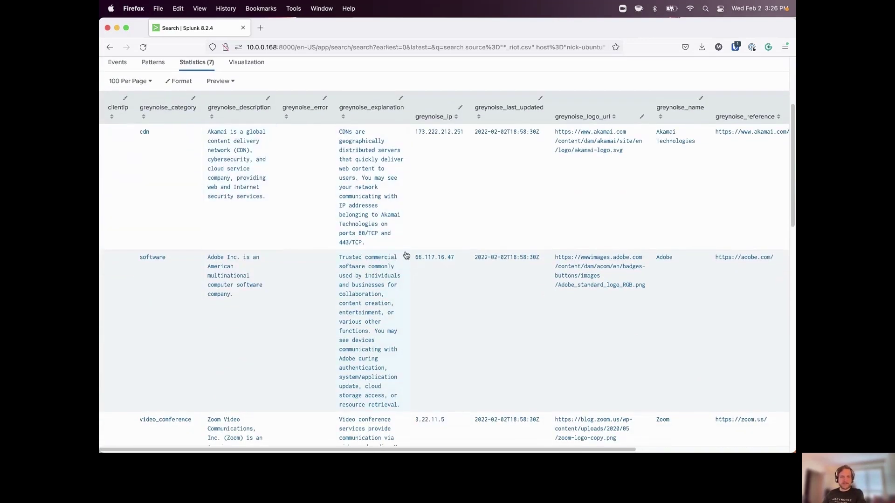
scroll(407, 258, "down", 2)
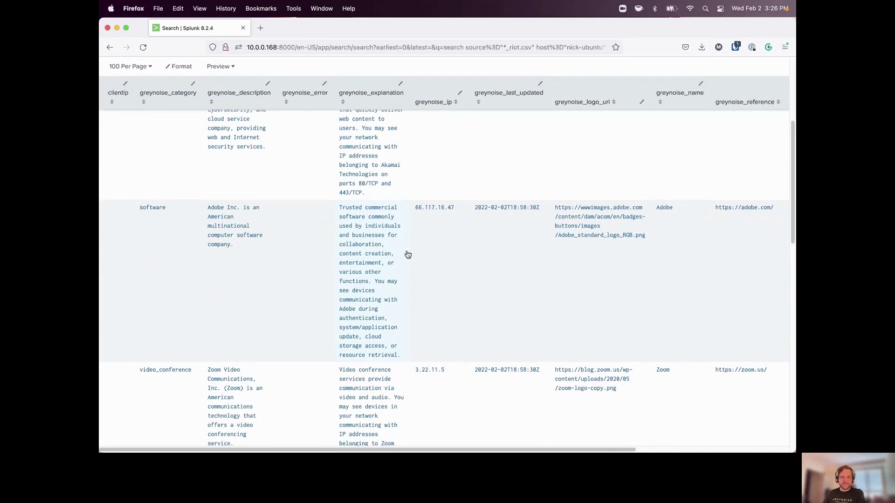
scroll(407, 254, "up", 8)
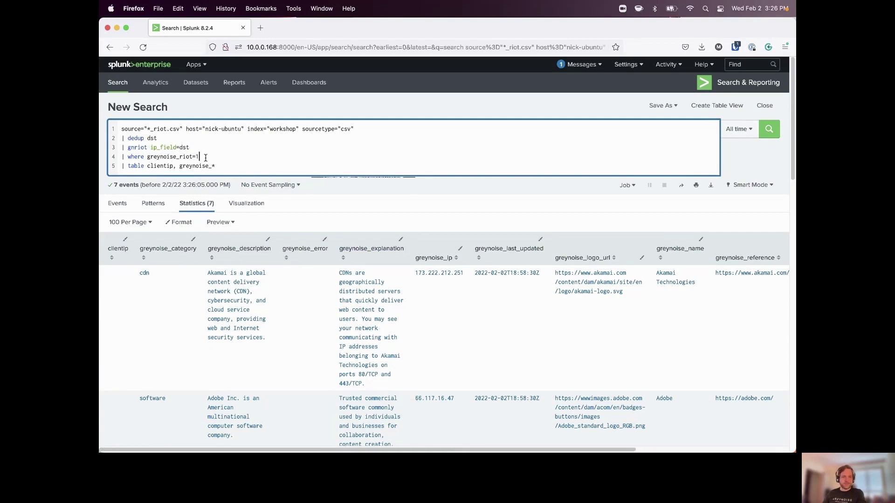
key("BackSpace")
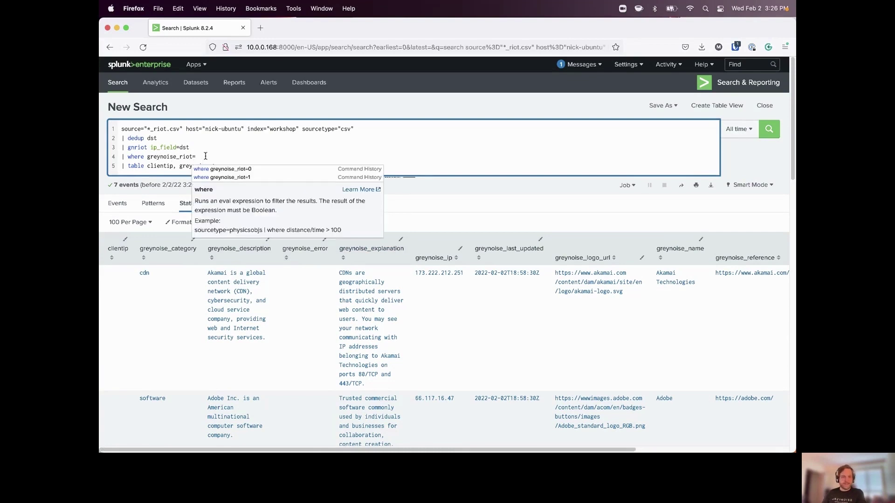
key("Return")
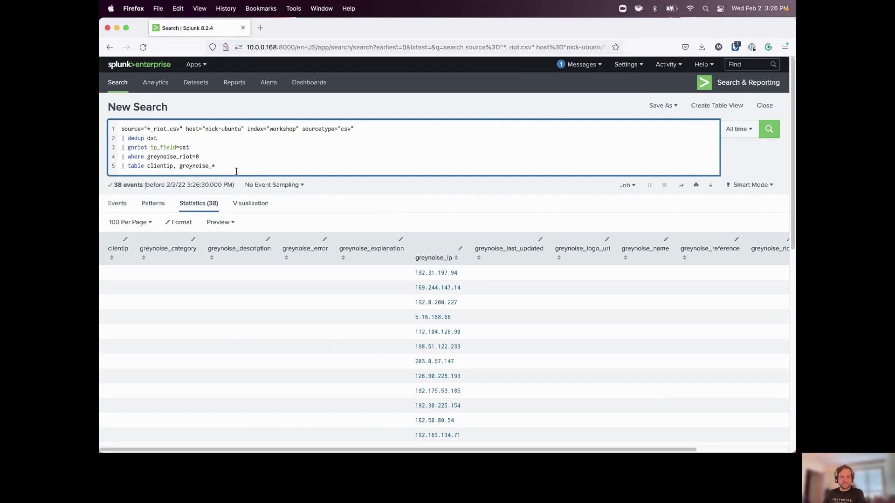
Reduce the table command to the clientip field only and rerun the search
double_click(205, 165)
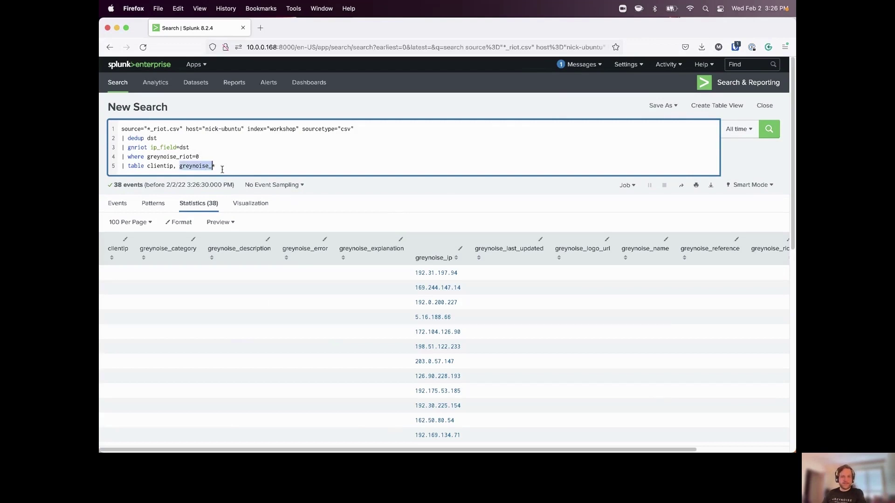
key("BackSpace")
key("BackSpace")
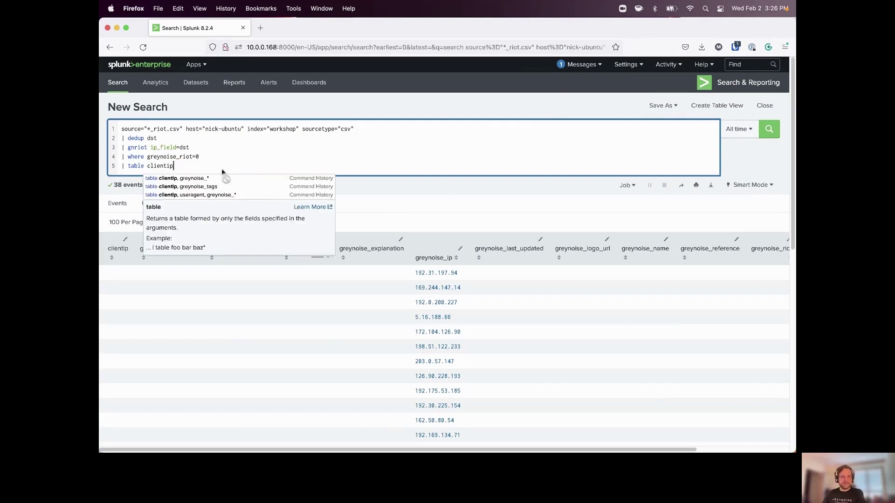
key("Return")
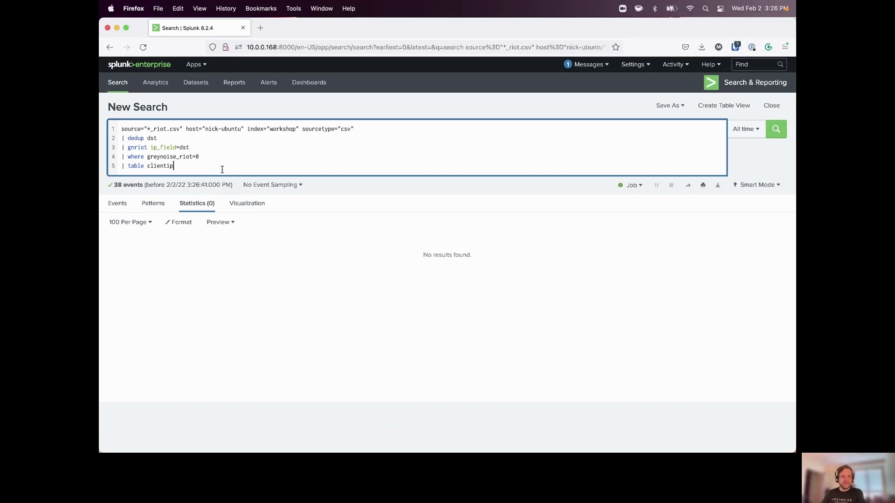
Remove the table command line so the search ends with the greynoise_riot=0 filter, and rerun it
left_click_drag(172, 167, 106, 169)
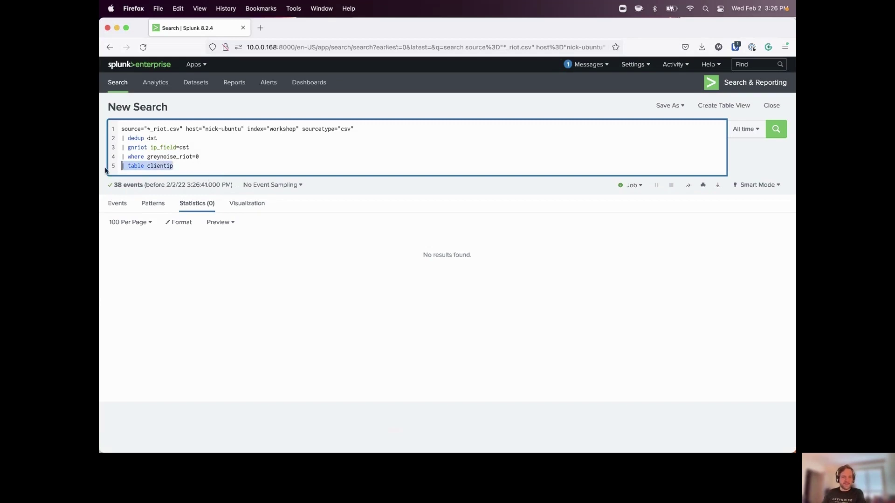
key("BackSpace")
key("BackSpace")
key("Return")
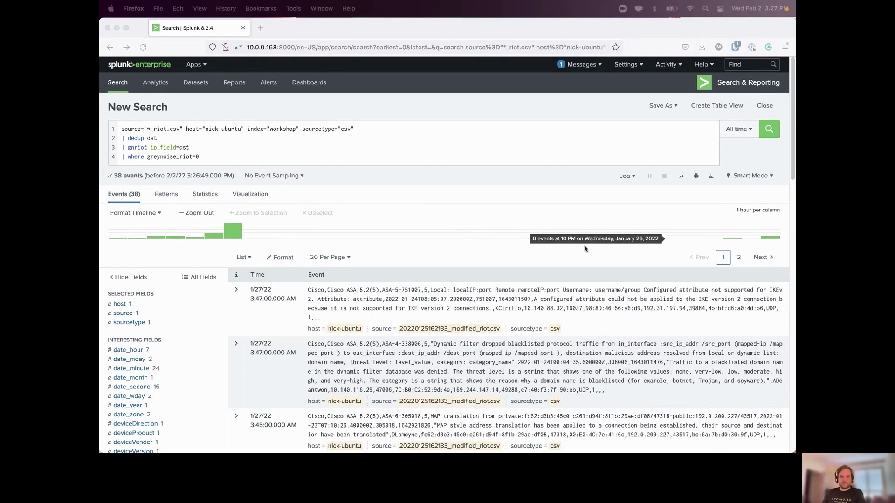
Replace the whole search with index=main sourcetype=access_combined | dedup clientip | gnenrich ip_field=clientip
left_click_drag(233, 158, 100, 132)
key("super+a")
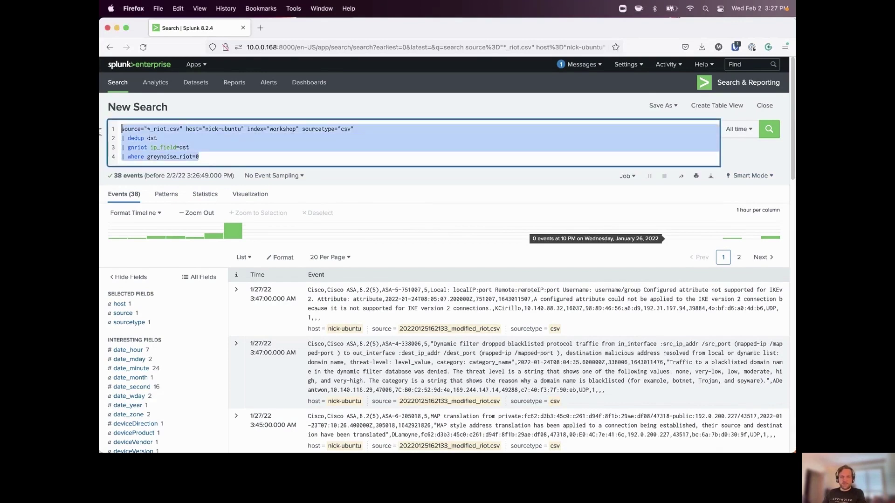
type("index=main sourcetype=access_combined | dedup clientip | gnenrich ip_field=clientip")
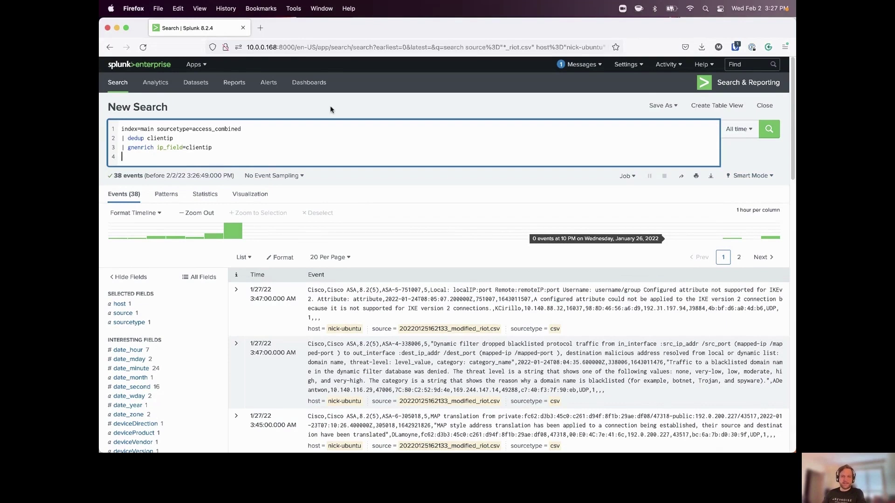
Limit the gnenrich search to a relative time range starting 48 hours ago and ending now, and apply it
left_click(745, 135)
left_click(530, 286)
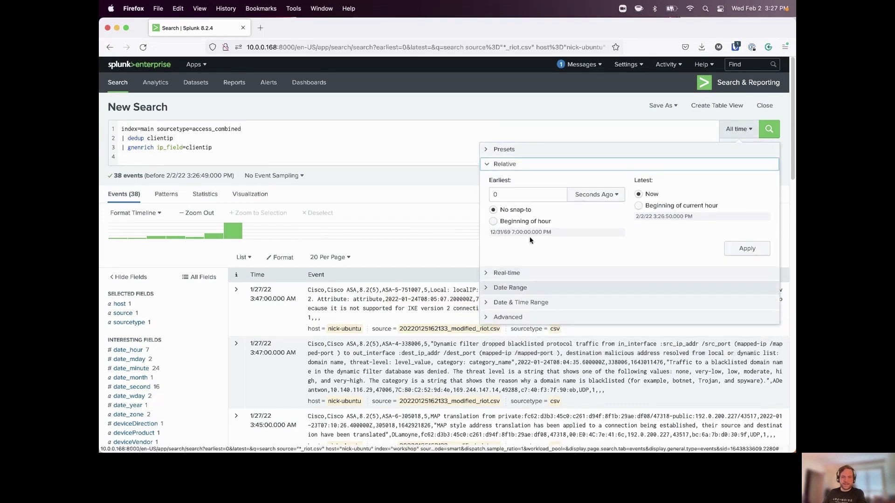
double_click(502, 198)
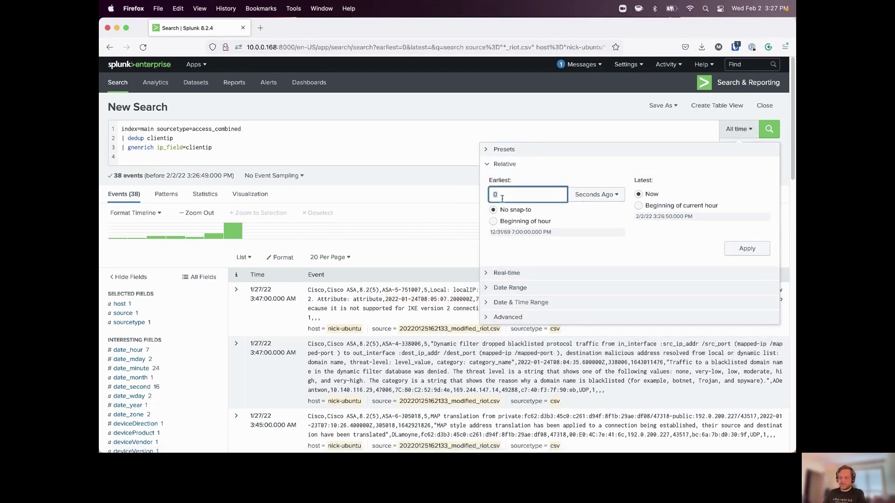
left_click(593, 198)
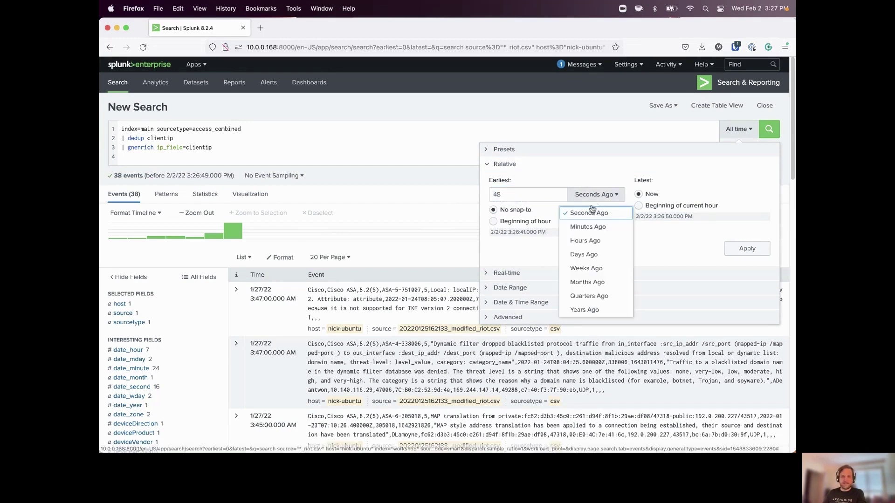
left_click(580, 241)
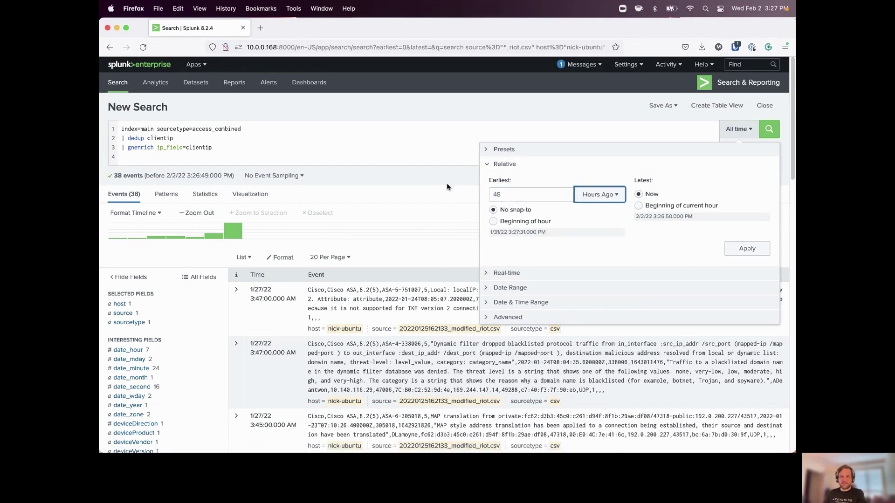
left_click(746, 249)
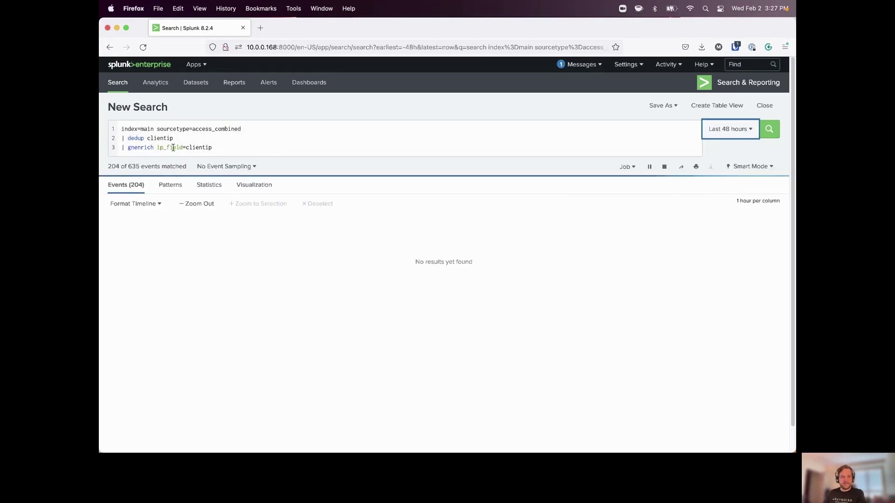
left_click(138, 147)
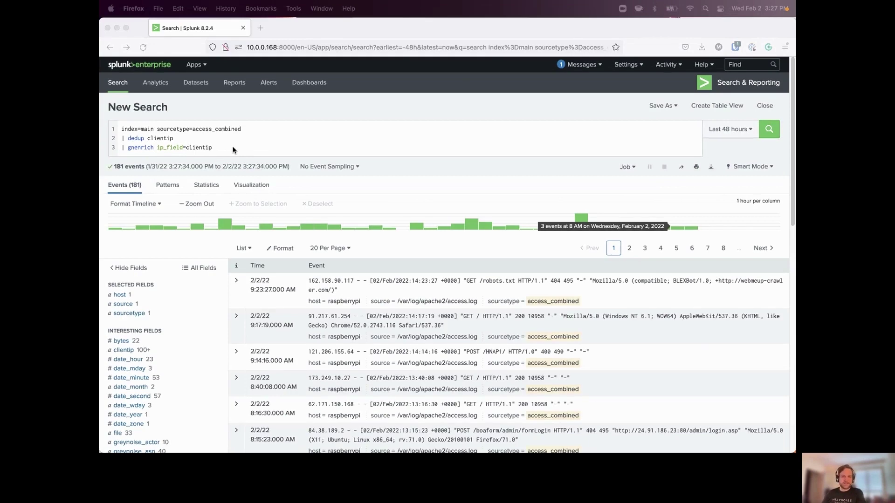
Expand the boaform/admin/formLogin event, examine its greynoise fields such as classification, CVEs, metadata and tags, and collapse it again
scroll(172, 321, "down", 10)
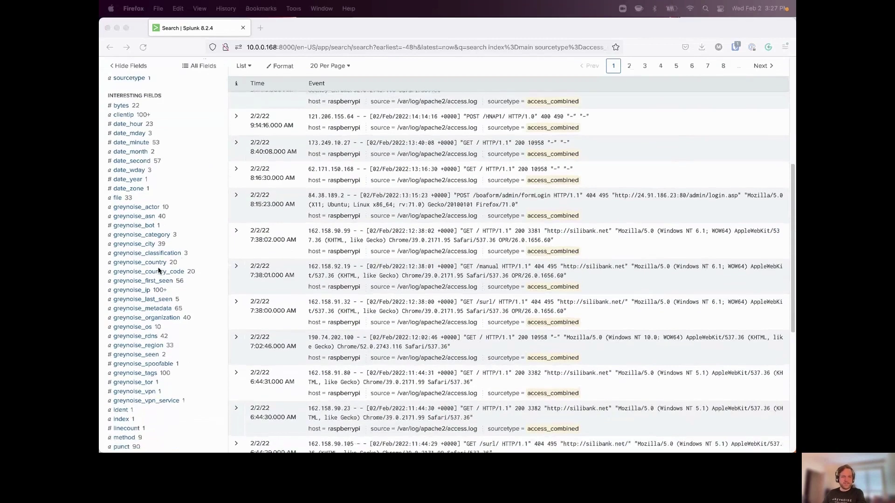
left_click(237, 200)
scroll(246, 201, "down", 10)
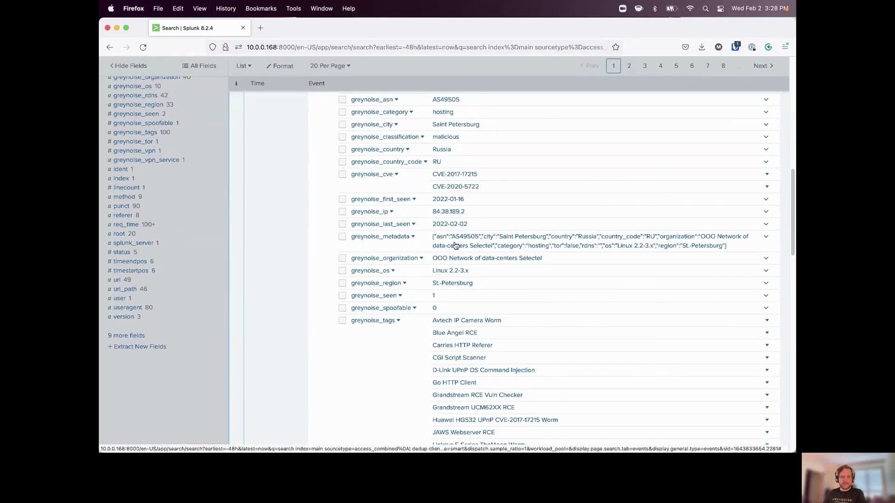
scroll(455, 246, "down", 5)
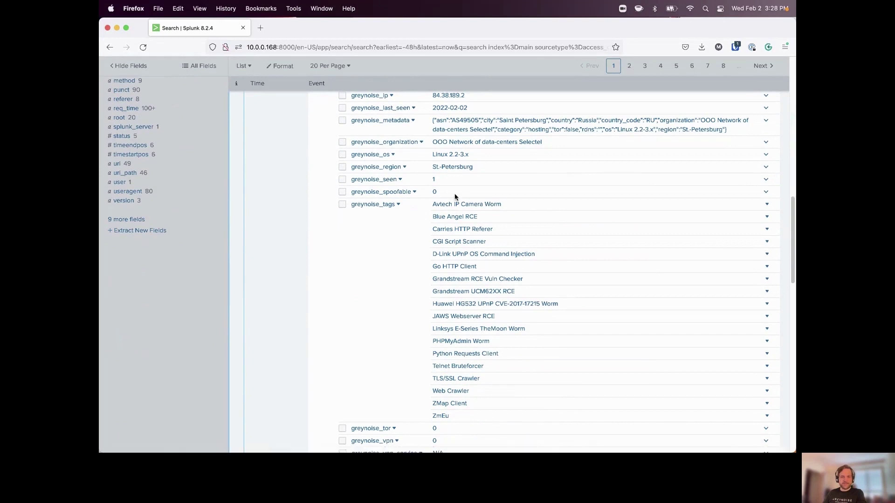
scroll(436, 292, "up", 4)
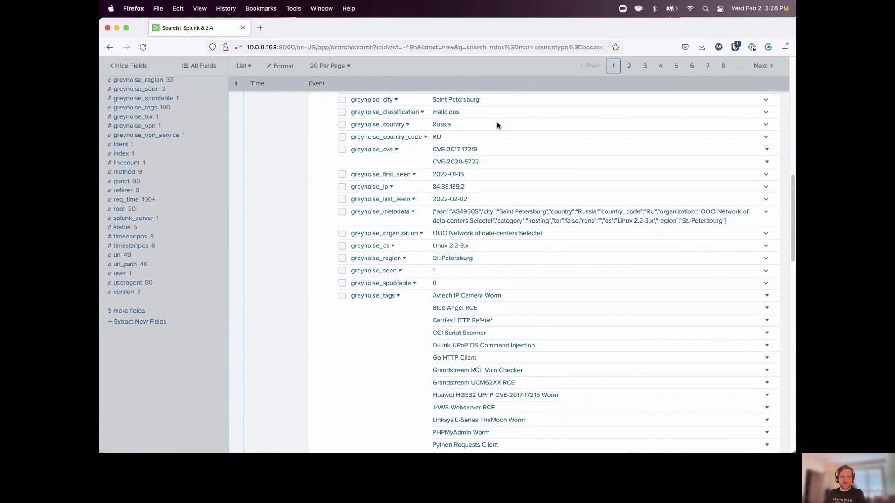
scroll(497, 125, "up", 7)
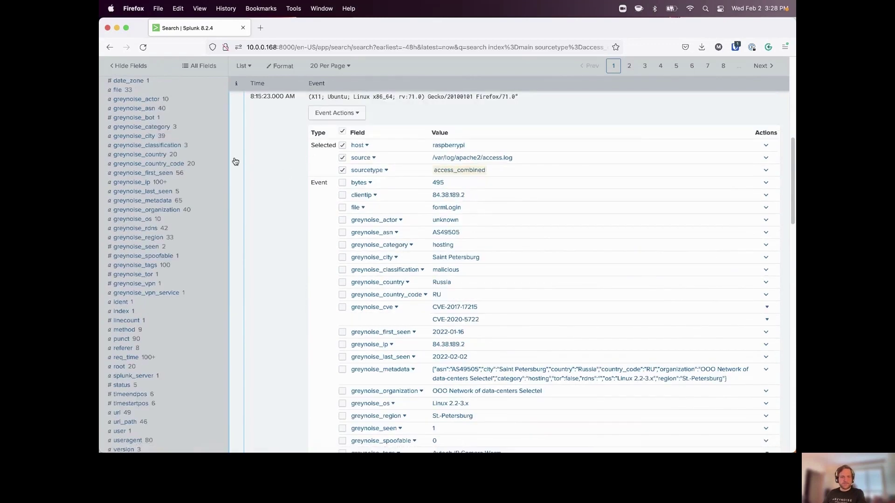
left_click(236, 161)
scroll(238, 150, "up", 10)
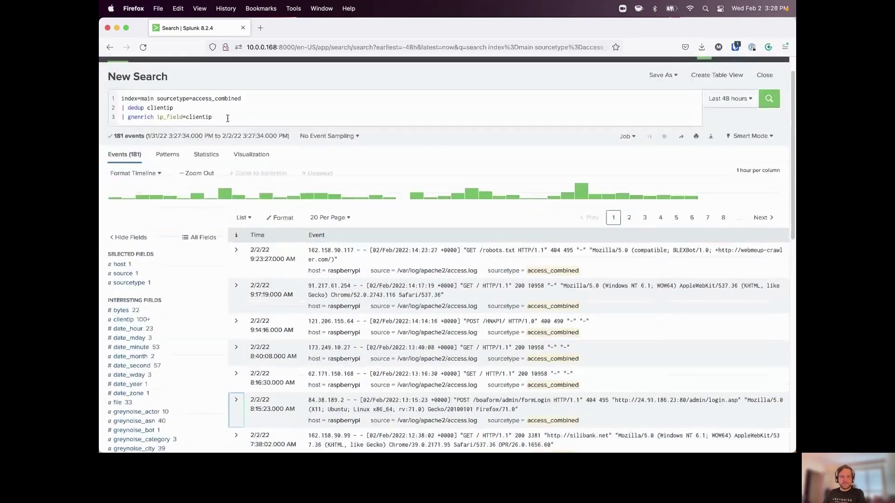
Append | search greynoise_classification=malicious and | table clientip, greynoise_* to the gnenrich search and run it
left_click(227, 118)
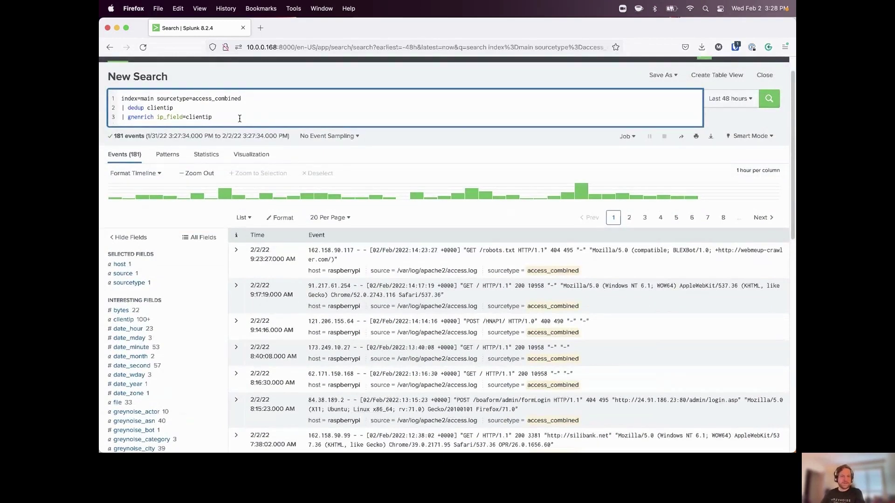
key("shift+Return")
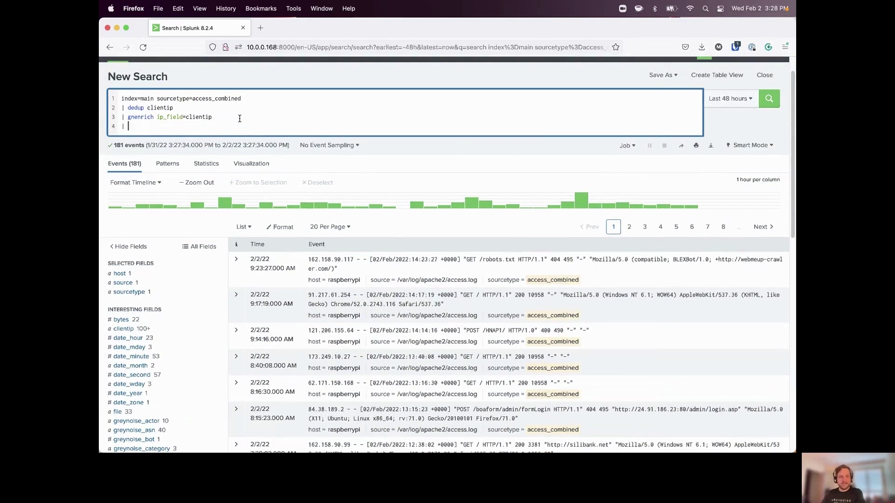
type("|")
type("search greynoise_classification=malicious | table clientip, greynoise_*")
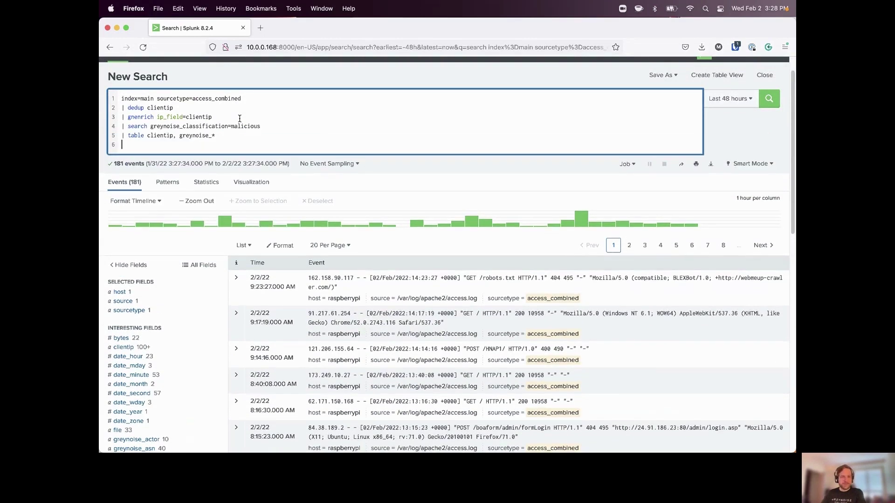
key("BackSpace")
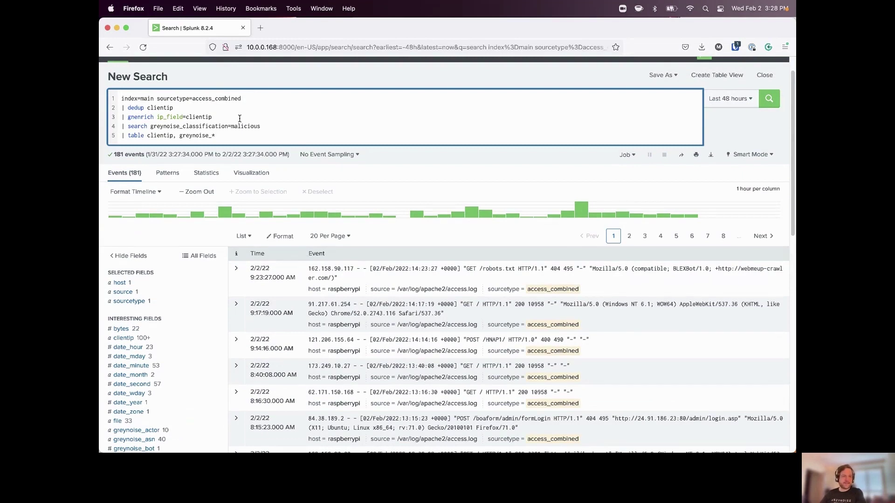
key("Return")
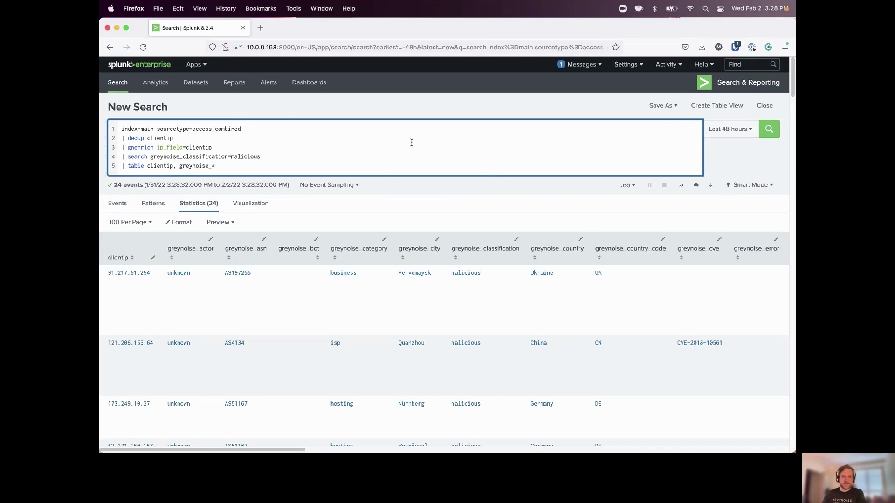
Look across the malicious IP table's rows and greynoise columns, from clientip through CVE, first and last seen dates to metadata
scroll(447, 214, "down", 3)
scroll(456, 217, "up", 1)
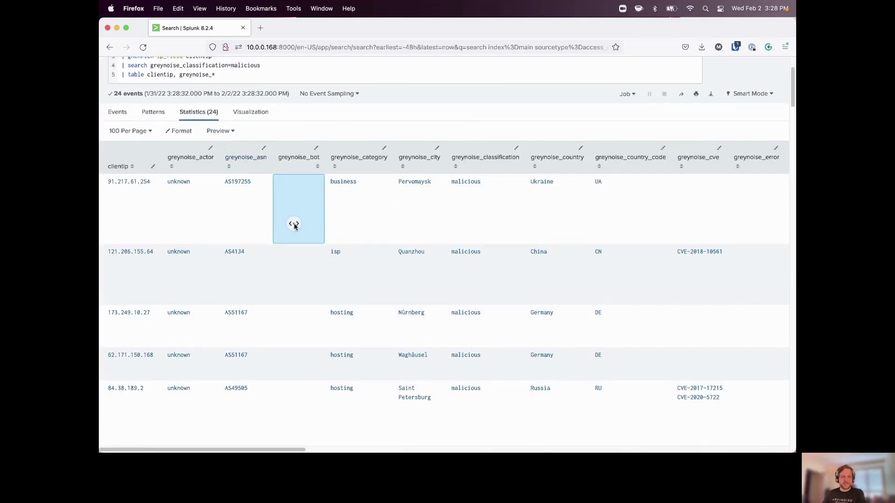
scroll(307, 226, "right", 5)
scroll(324, 228, "right", 5)
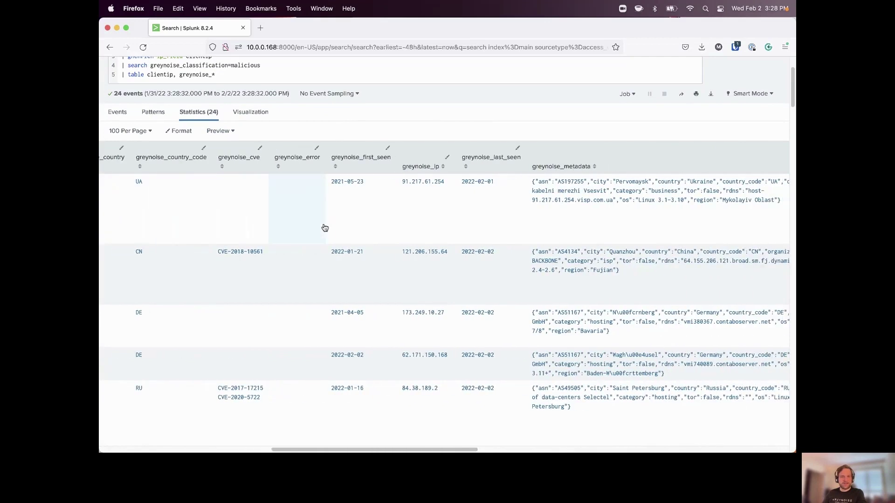
scroll(324, 228, "up", 3)
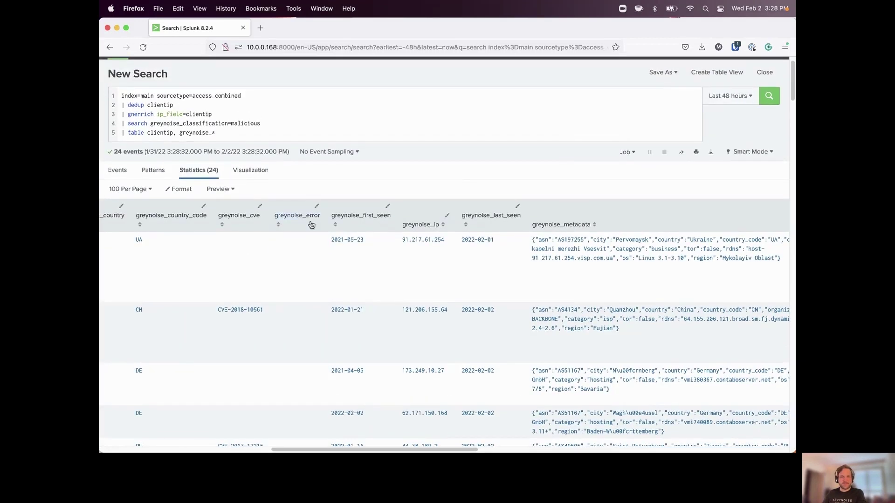
scroll(236, 270, "left", 10)
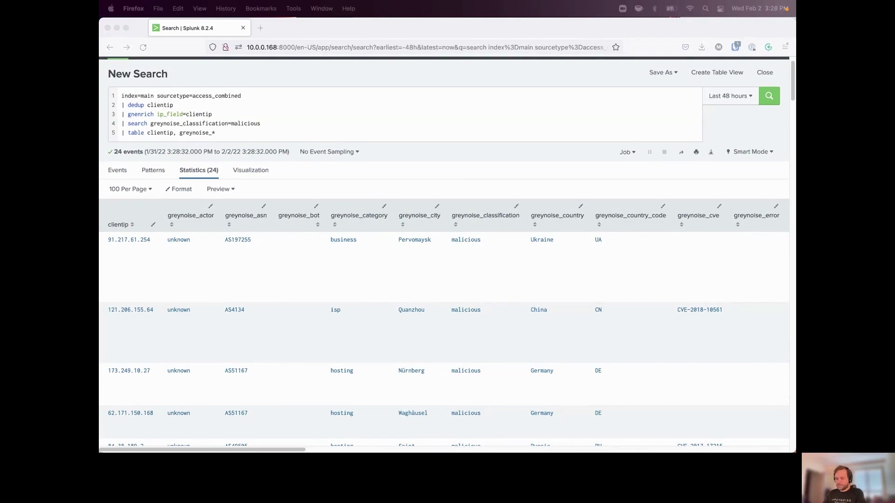
Replace the whole search with index=main sourcetype=access_combined | dedup clientip | gnfilter ip_field=clientip noise_events=true
left_click(229, 133)
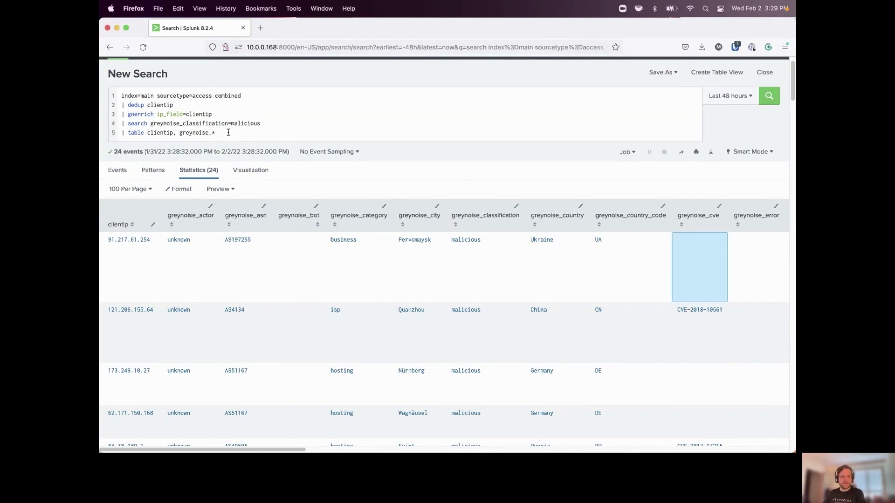
key("super+a")
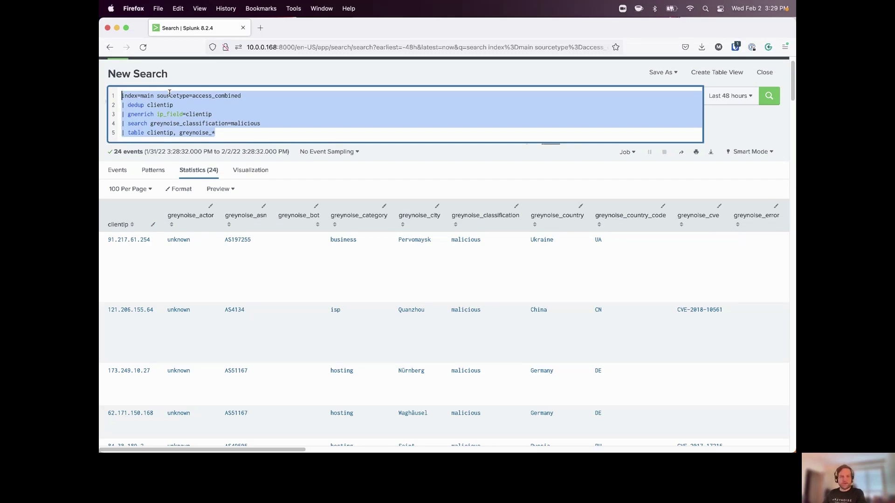
type("index=main sourcetype=access_combined | dedup clientip | gnfilter ip_field=clientip noise_events=true | gnenrich ip_field=clientip")
key("BackSpace")
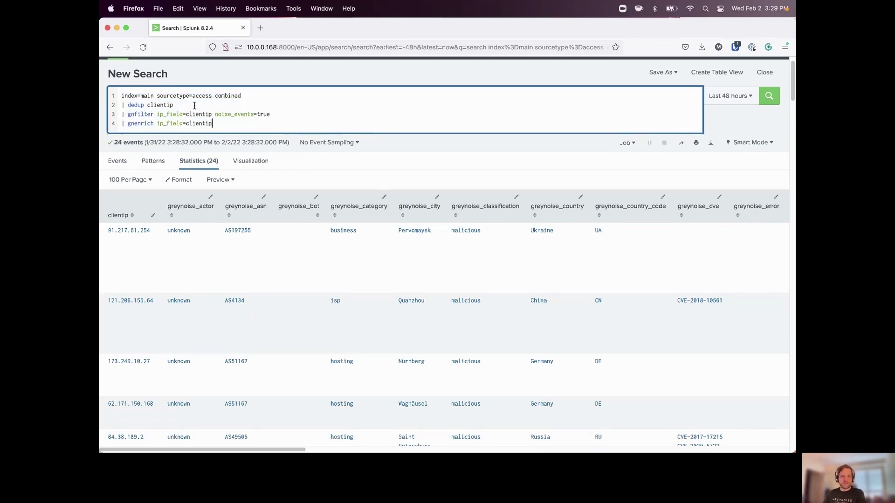
left_click_drag(217, 121, 108, 124)
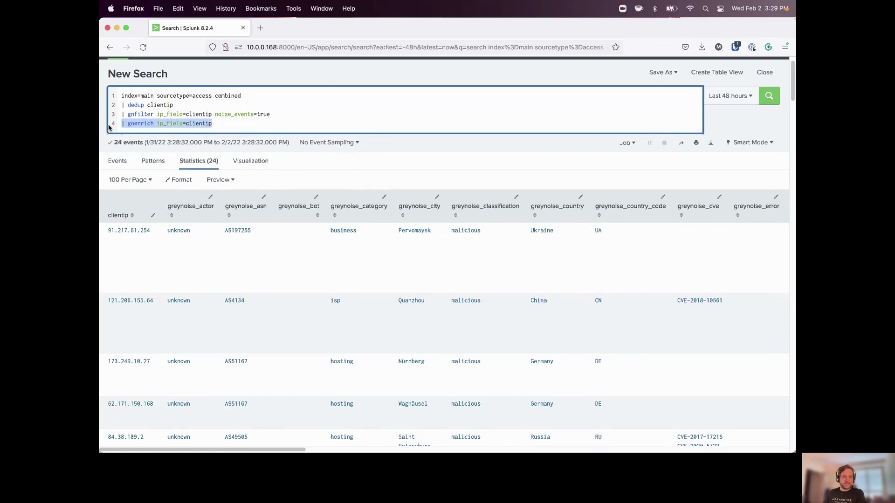
key("BackSpace")
key("BackSpace")
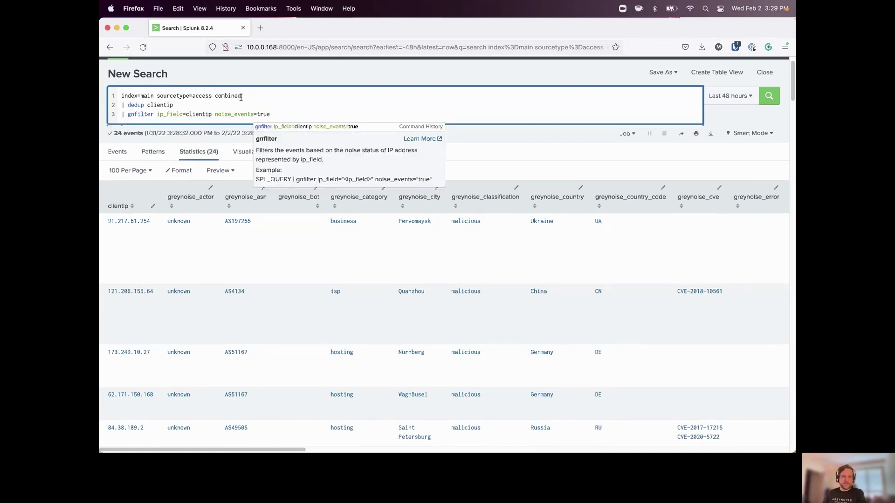
Highlight the gnfilter command and its ip_field, clientip and noise_events parts in turn, and run the search
double_click(144, 115)
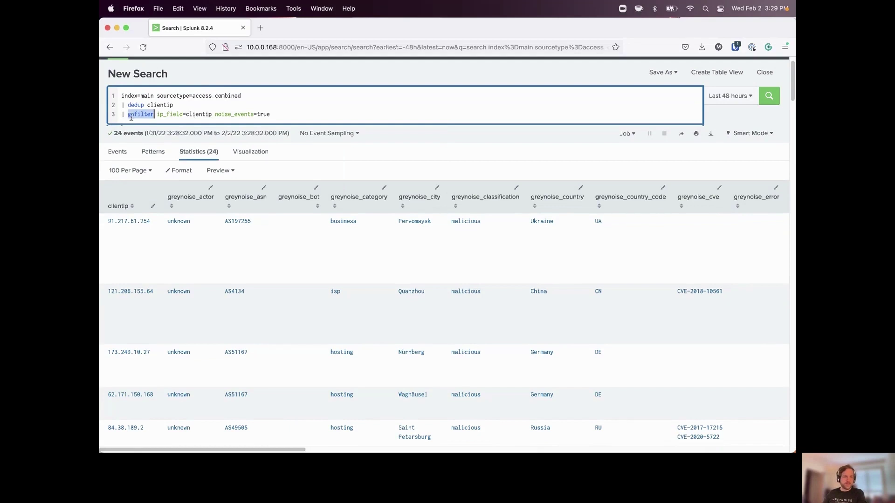
double_click(166, 114)
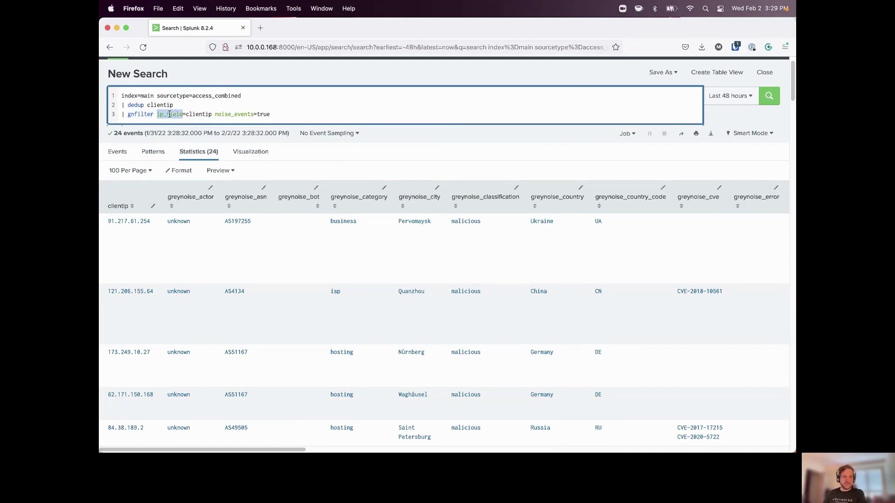
double_click(203, 115)
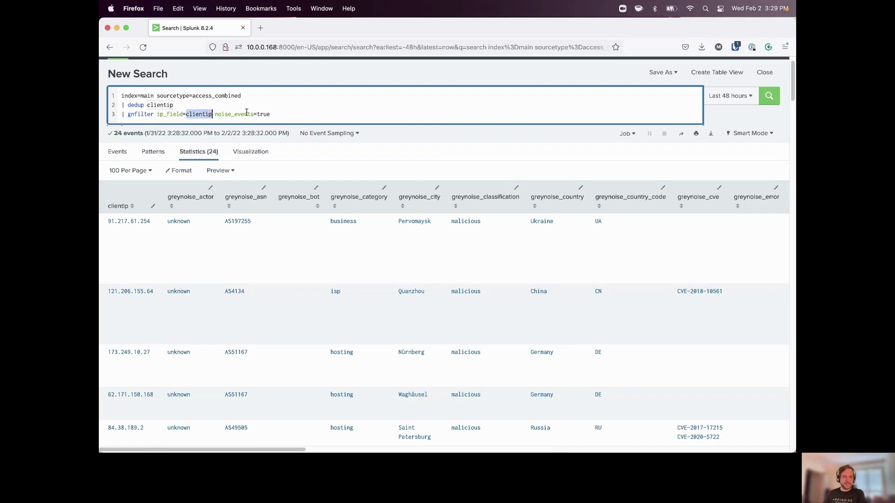
left_click(271, 114)
double_click(236, 114)
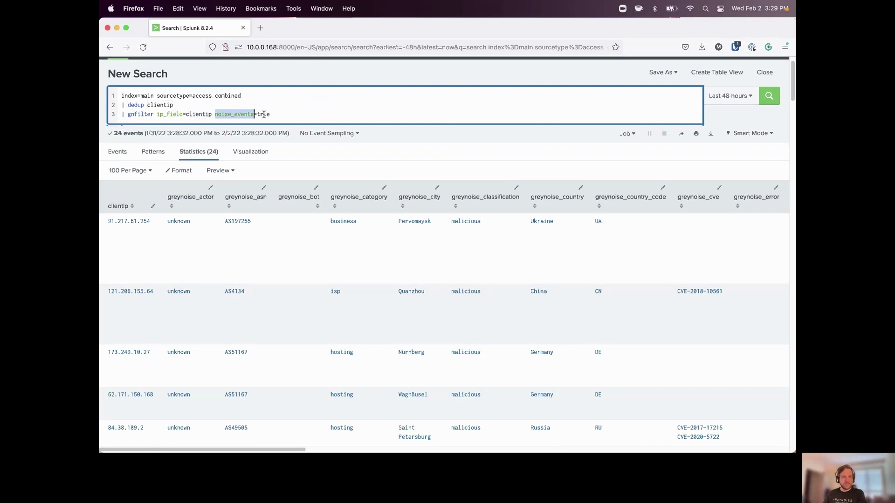
left_click(279, 115)
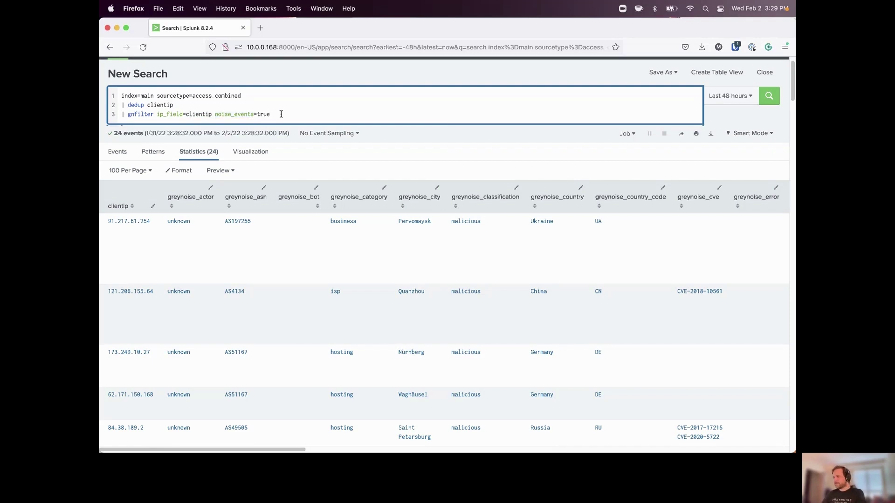
key("Return")
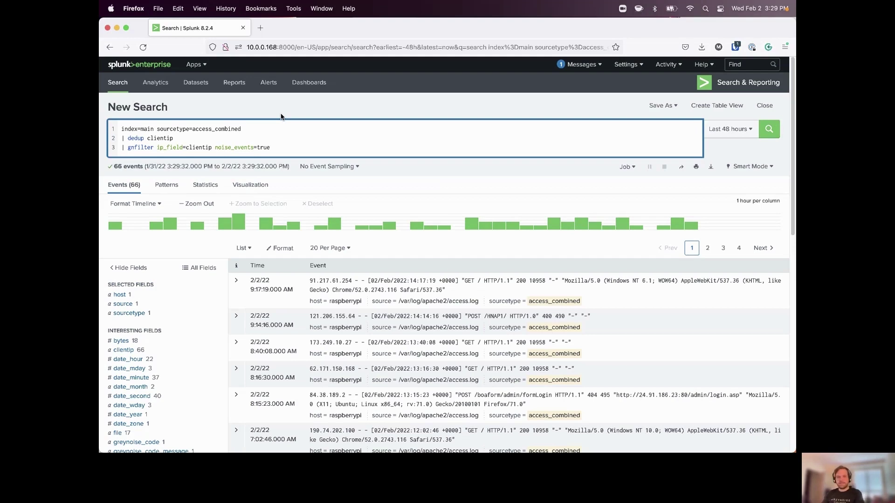
Change the gnfilter argument to noise_events=false and rerun the search
key("BackSpace")
key("BackSpace")
key("BackSpace")
key("BackSpace")
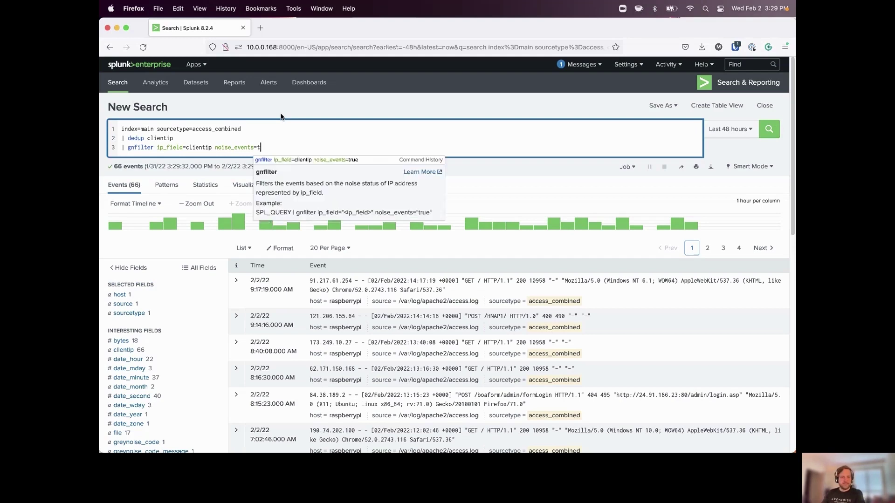
type("false")
key("Return")
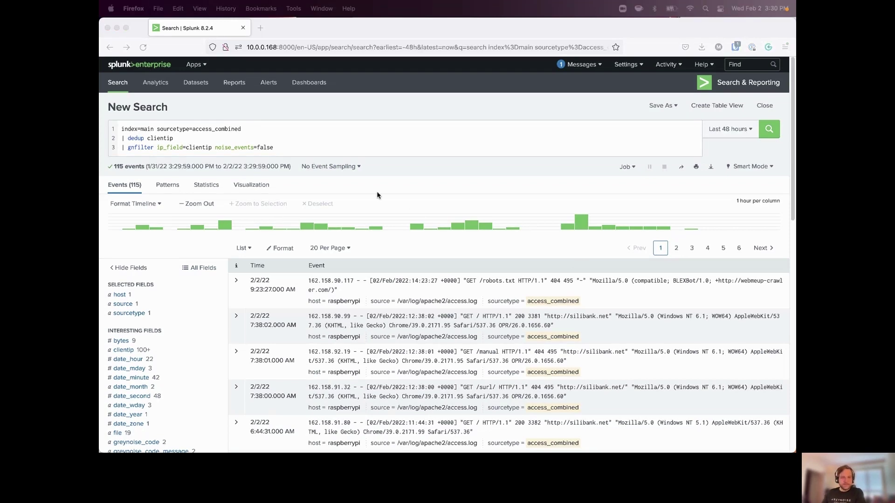
Replace the whole search with index=main sourcetype=access_combined | lookup gn_scan_deployment_ip_lookup _key as clientip
left_click(285, 147)
left_click_drag(286, 147, 122, 127)
type("index=main sourcetype=access_combined | lookup gn_scan_deployment_ip_lookup _key as clientip")
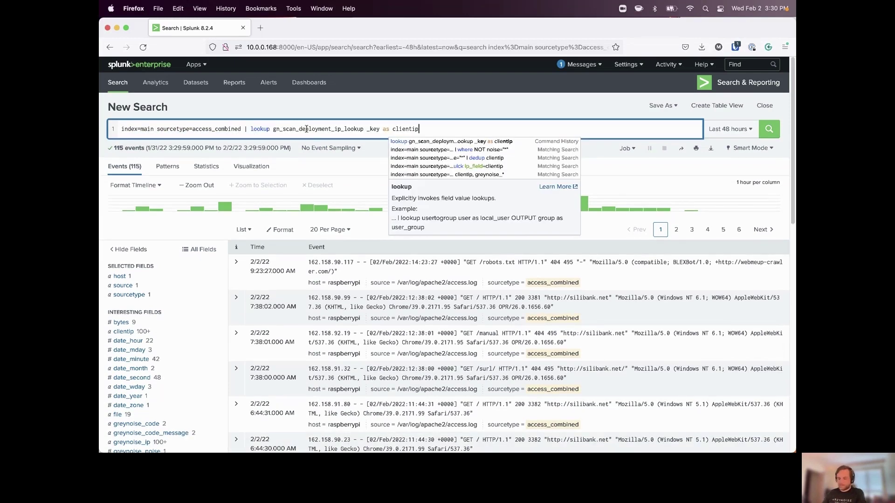
Run the access_combined lookup search and highlight the gn_scan_deployment_ip_lookup name in it
key("Return")
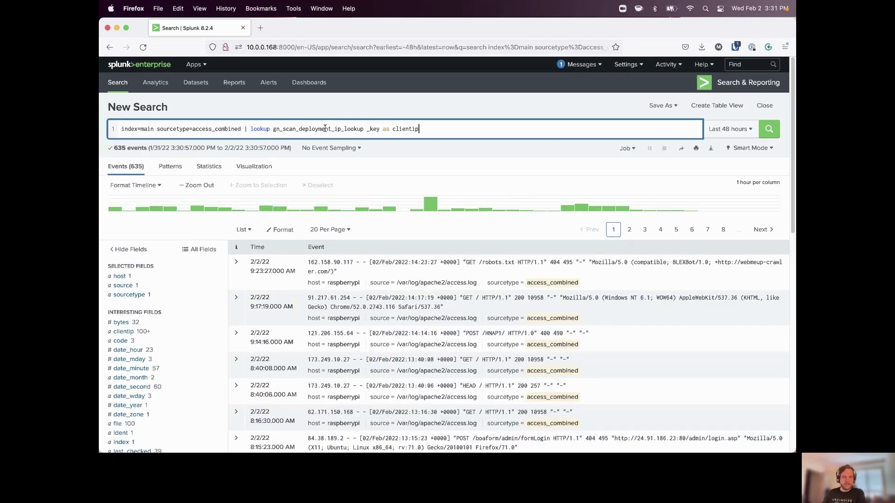
double_click(275, 130)
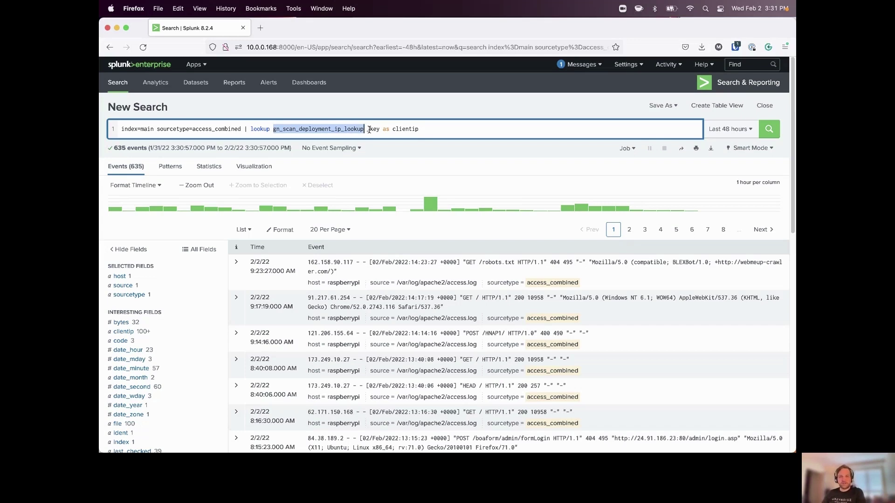
left_click(424, 129)
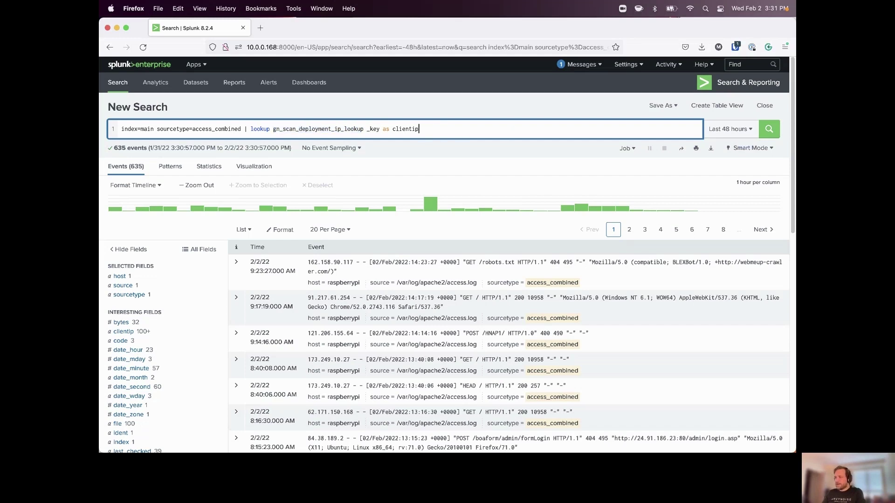
Extend the search with | where NOT noise="*" | dedup clientip | gnquick ip_field=clientip | search greynoise_code=0x00 | table clientip, greynoise_*, each on its own line
key("super+Tab")
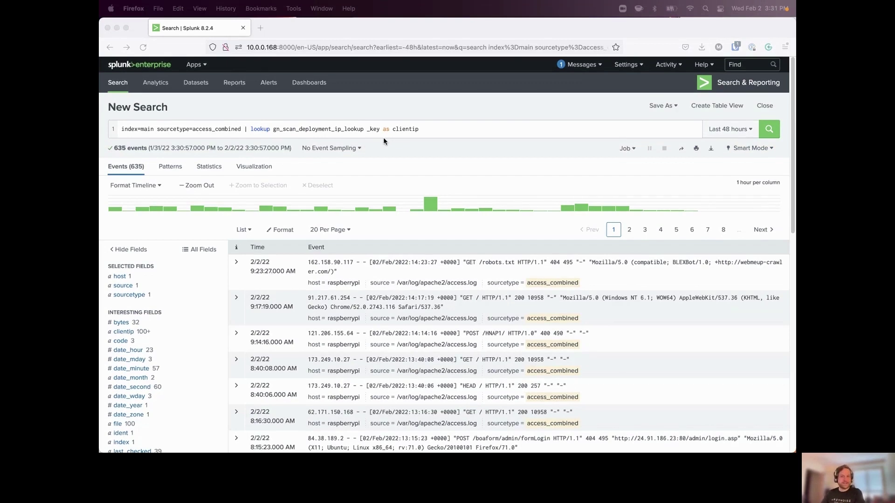
left_click(443, 128)
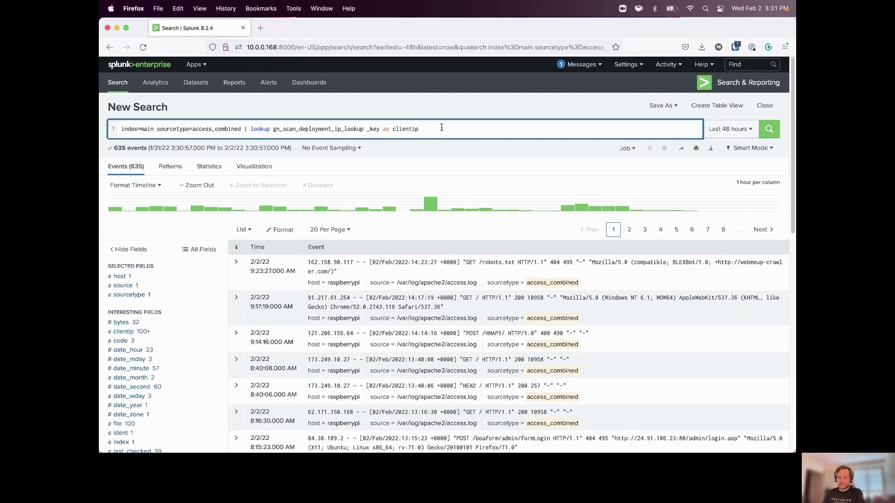
key("shift+Return")
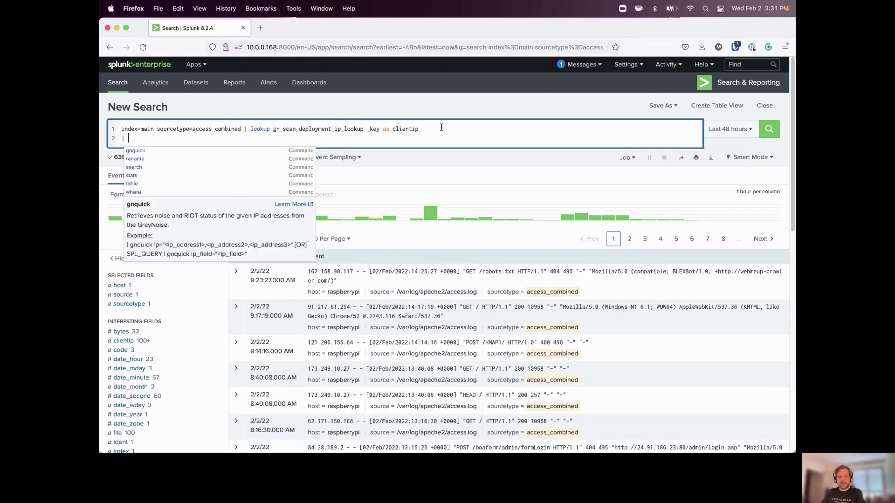
type("| where NOT noise=\"*\" | dedup clientip | gnquick ip_field=clientip | search greynoise_code=0x00 | table clientip, greynoise_*")
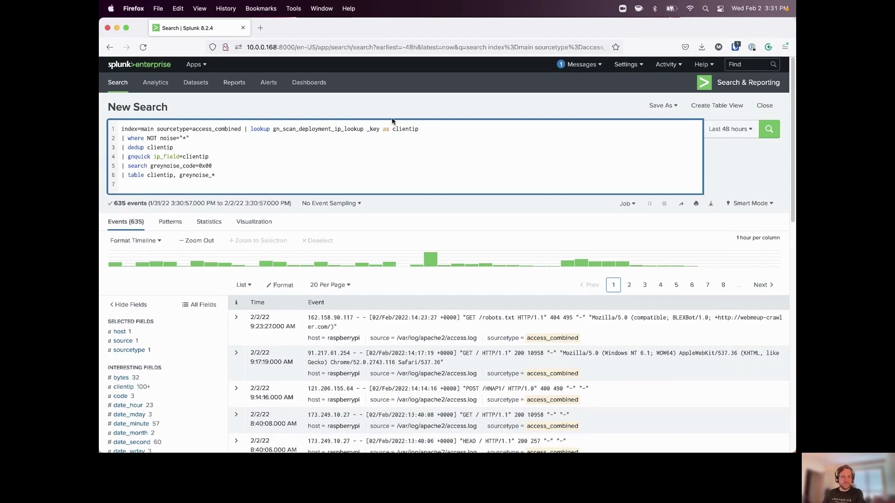
key("BackSpace")
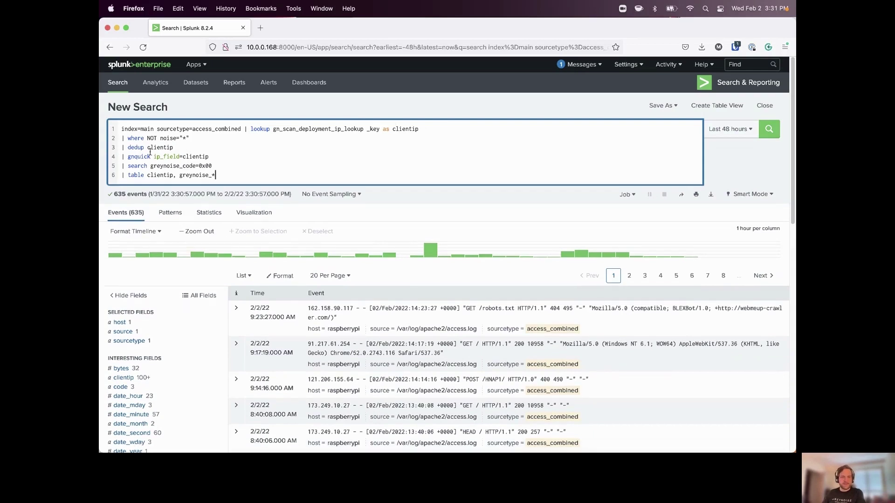
Highlight the where NOT noise="*" clause and run the extended search
double_click(134, 138)
left_click(210, 138, "shift")
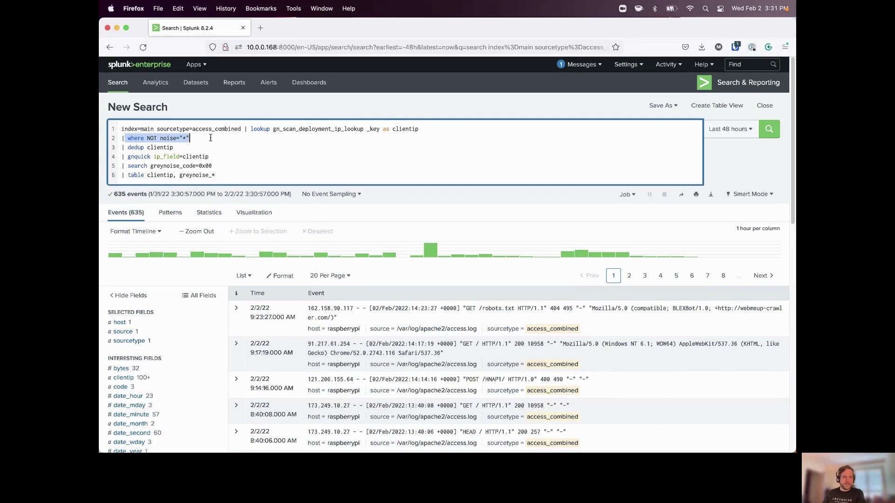
key("Down")
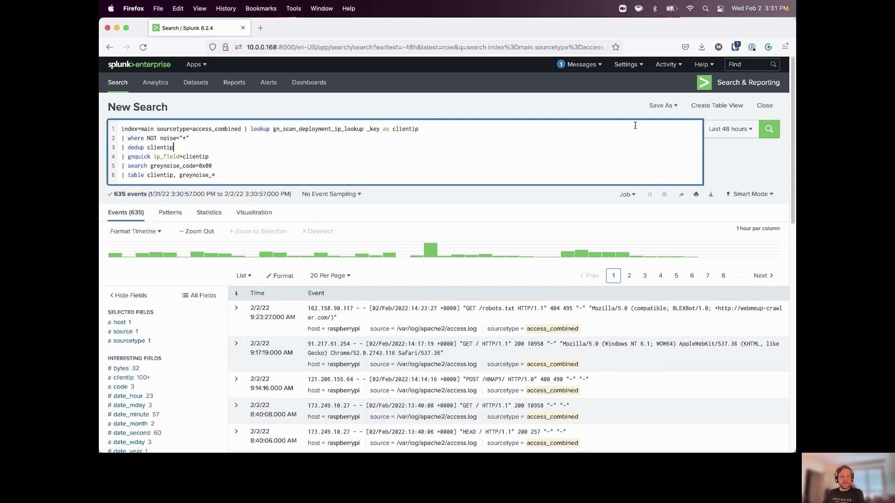
left_click(769, 128)
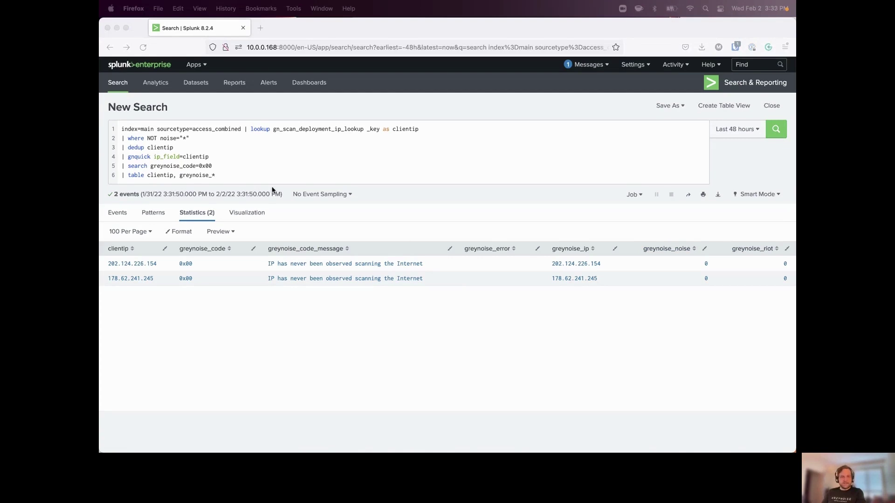
Replace the whole search with | gnquery query="tags:tomcat classification:malicious last_seen:2w" | mvexpand tags| search tags="Tomcat*" and run it
left_click(256, 177)
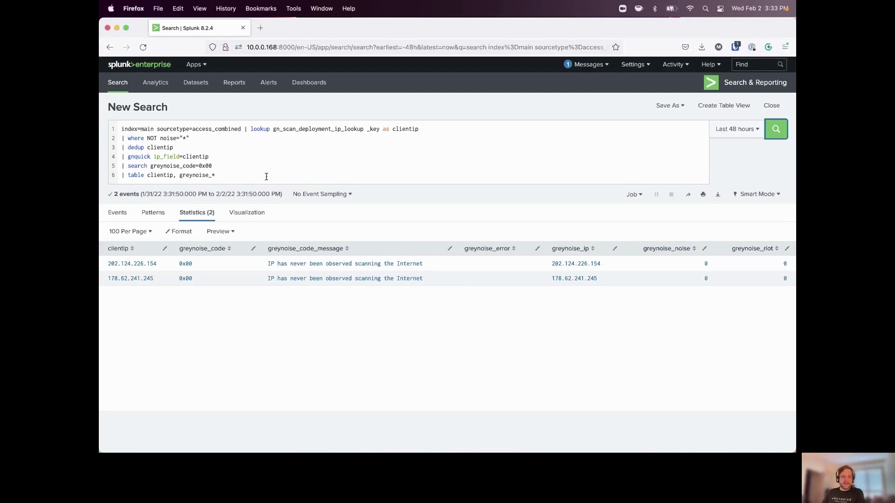
left_click_drag(270, 174, 123, 119)
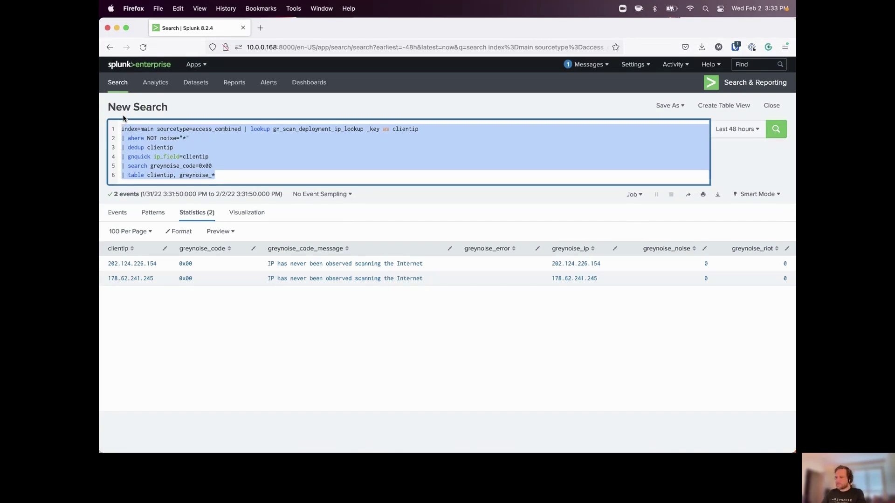
key("BackSpace")
type("| gnquery query=\"tags:tomcat classification:malicious last_seen:2w\" | mvexpand tags| search tags=\"Tomcat*\"")
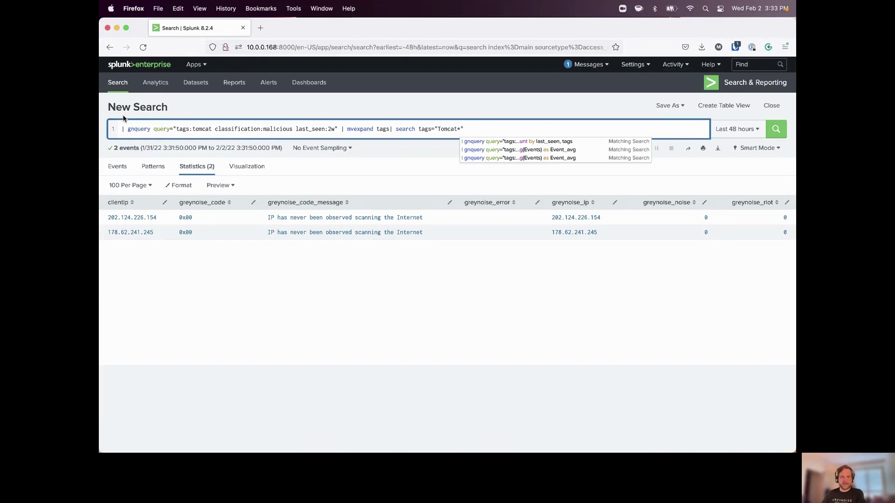
key("Return")
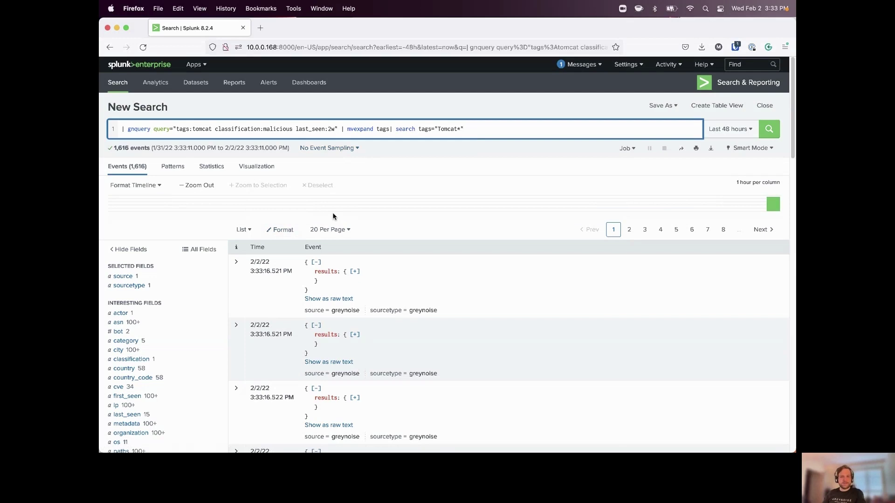
Expand the first event's results, metadata, raw_data and hassh nodes to examine its GreyNoise details
scroll(333, 216, "down", 2)
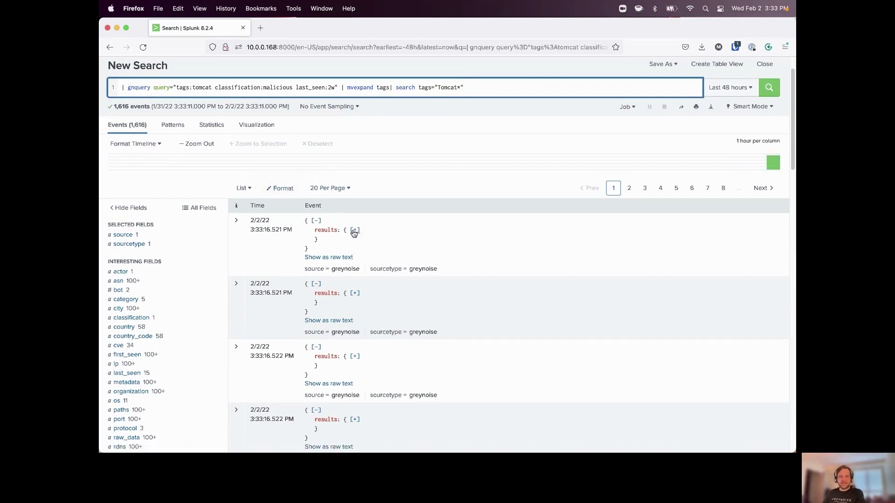
left_click(355, 230)
left_click(365, 313)
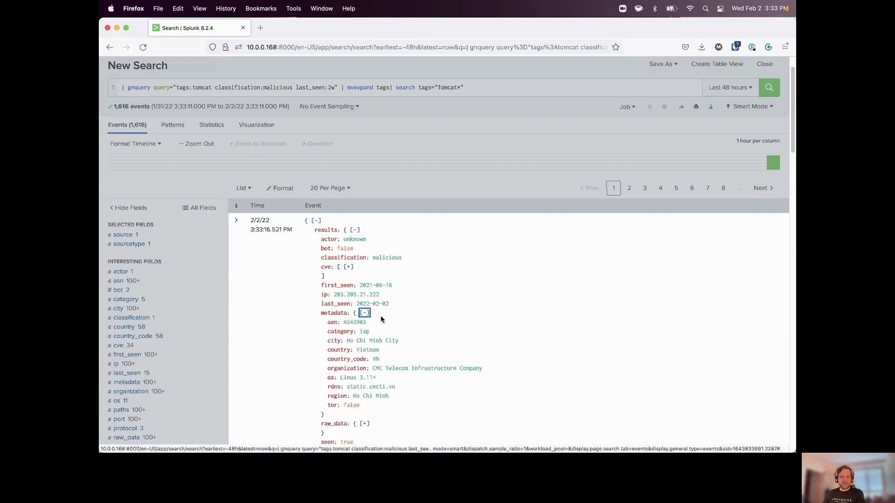
scroll(385, 318, "down", 4)
left_click(365, 332)
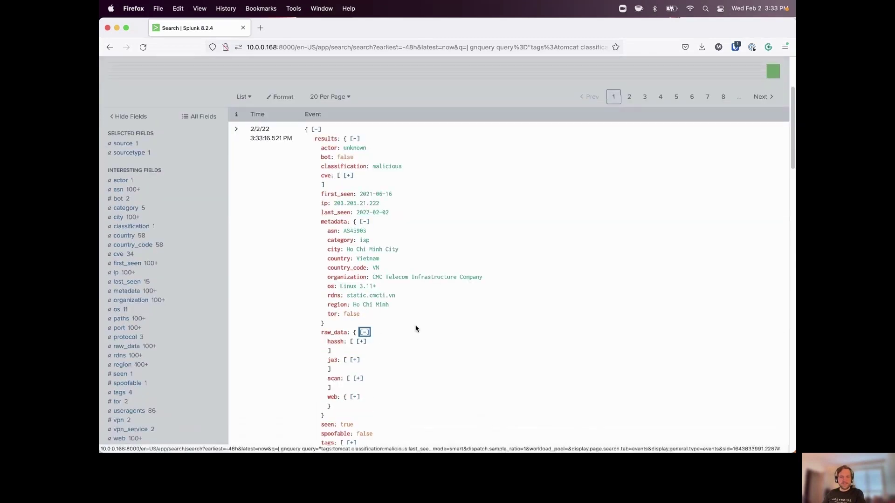
left_click(363, 342)
scroll(414, 314, "up", 1)
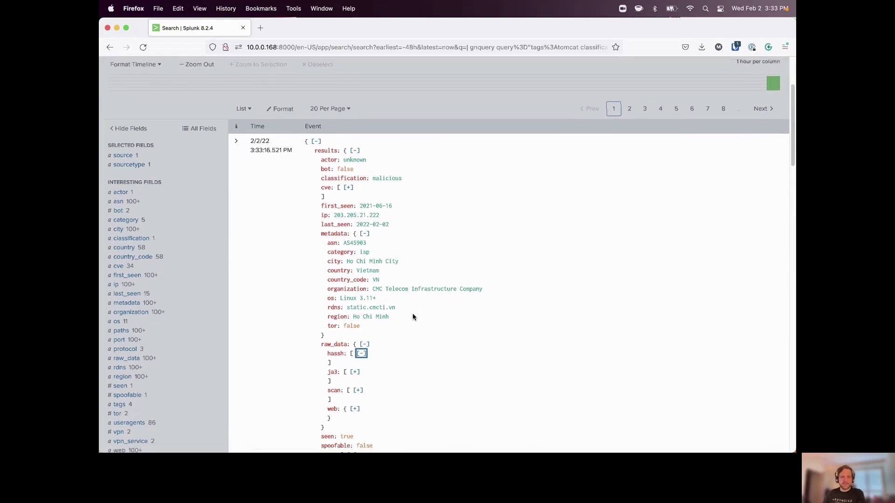
Expand the tags list of the first event and review its entries
scroll(413, 315, "down", 2)
scroll(370, 370, "down", 2)
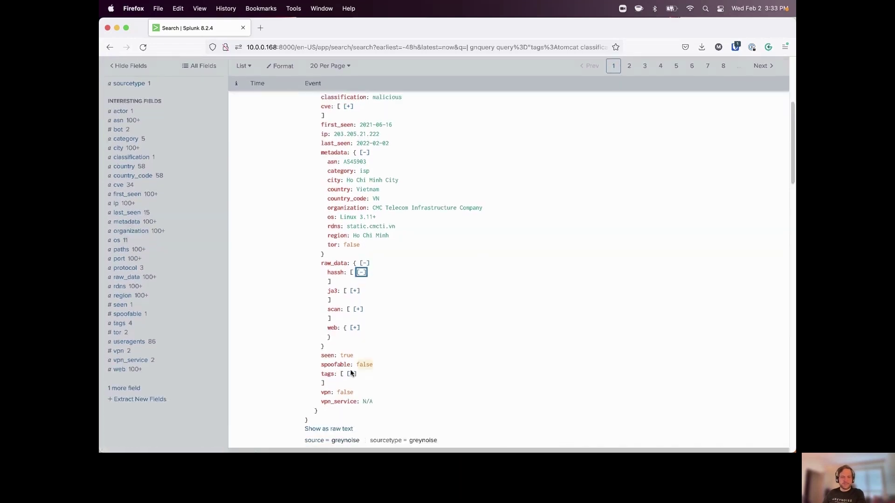
left_click(350, 371)
scroll(387, 359, "down", 2)
scroll(417, 348, "down", 1)
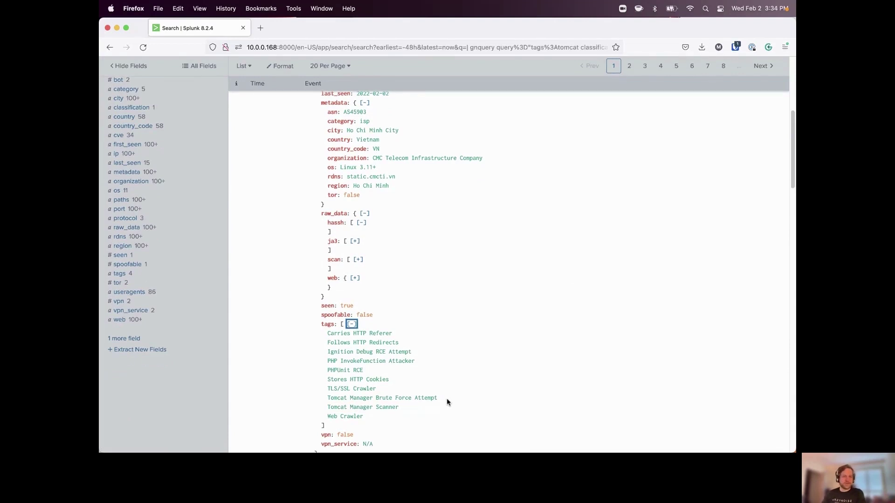
Collapse the whole JSON tree of the first event
scroll(459, 331, "up", 5)
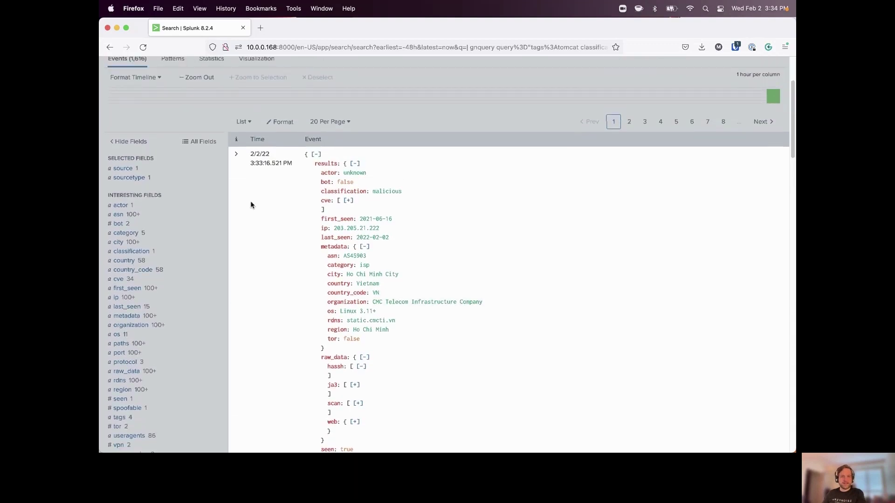
left_click(238, 169)
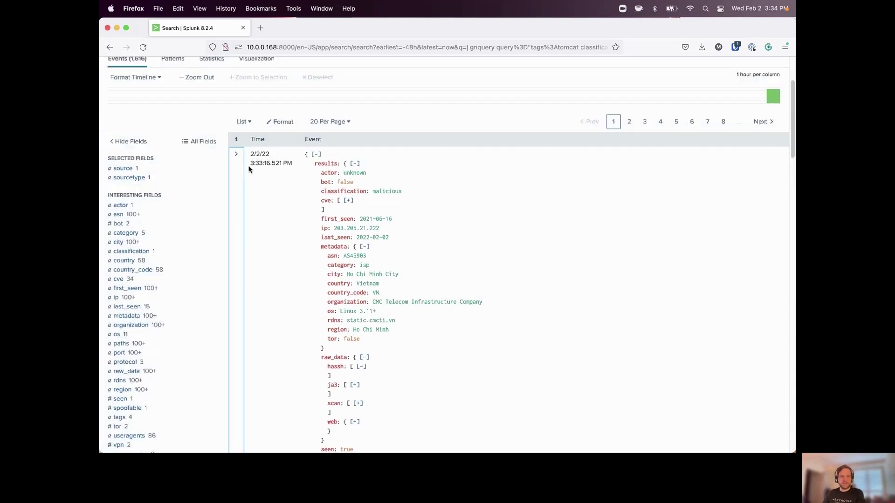
scroll(275, 172, "up", 3)
left_click(316, 246)
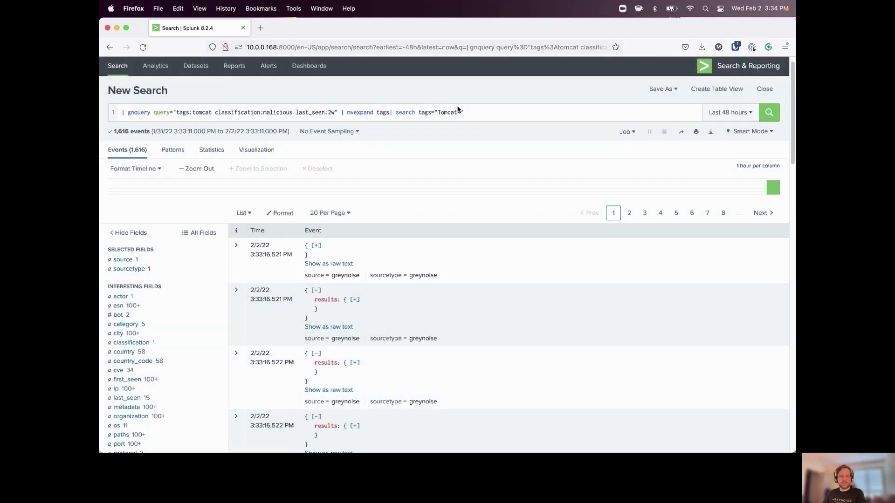
Replace and run the search: | gnstats query="classification:unknown last_seen:2w" | spath path=results.stats.tags{} output=tags | mvexpand tags | rename tags as _raw | kv | table tag, count
left_click(485, 112)
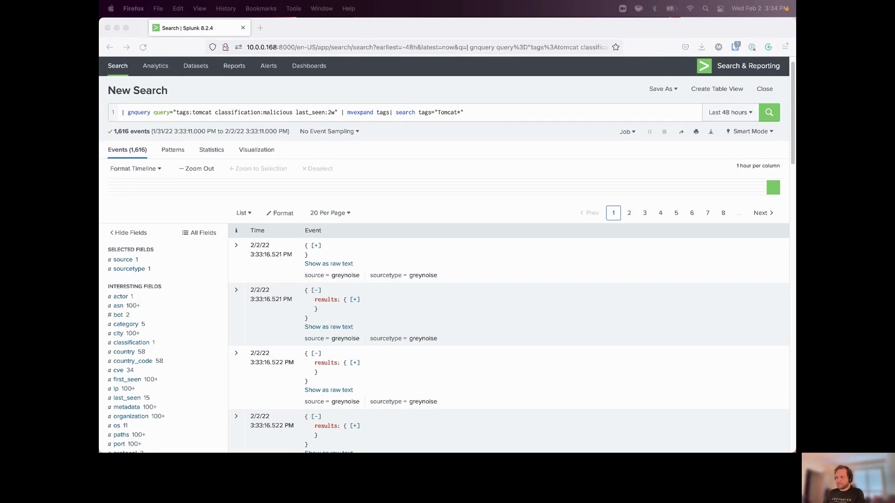
left_click(520, 113)
left_click_drag(465, 113, 100, 96)
type("| gnstats query=\"classification:unknown last_seen:2w\" | spath path=results.stats.tags{} output=tags | mvexpand tags | rename tags as _raw | kv | table tag, count")
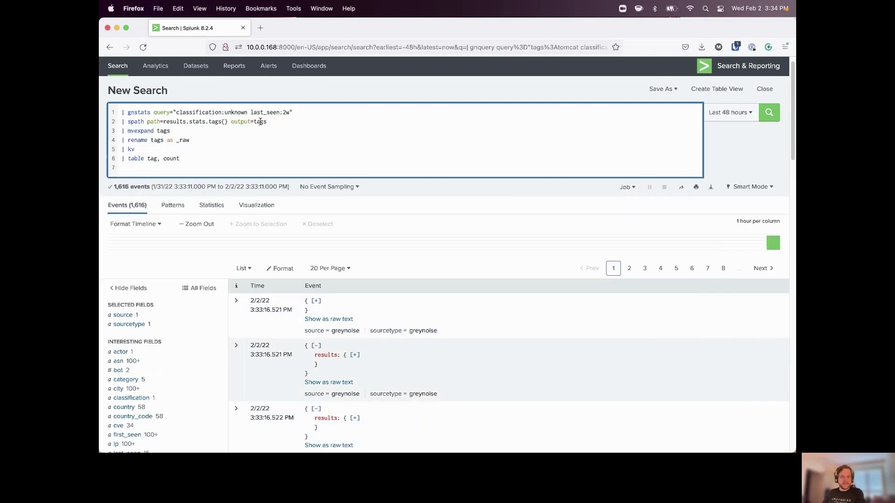
key("BackSpace")
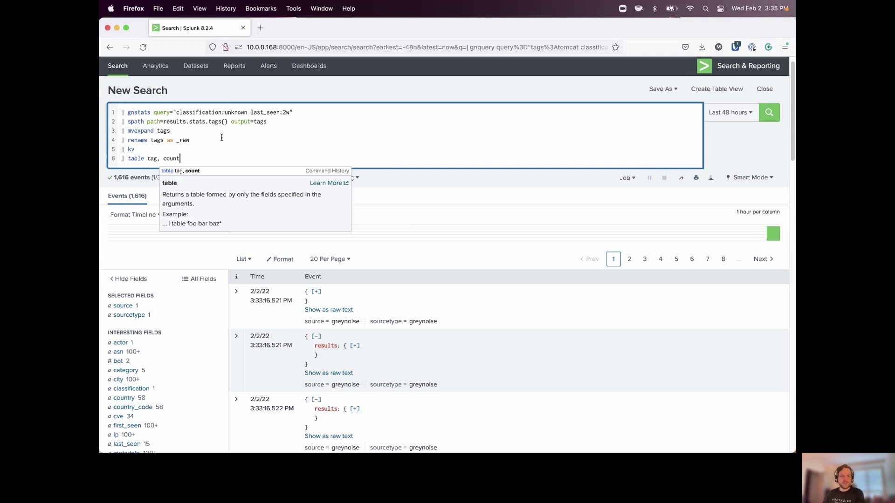
left_click(769, 113)
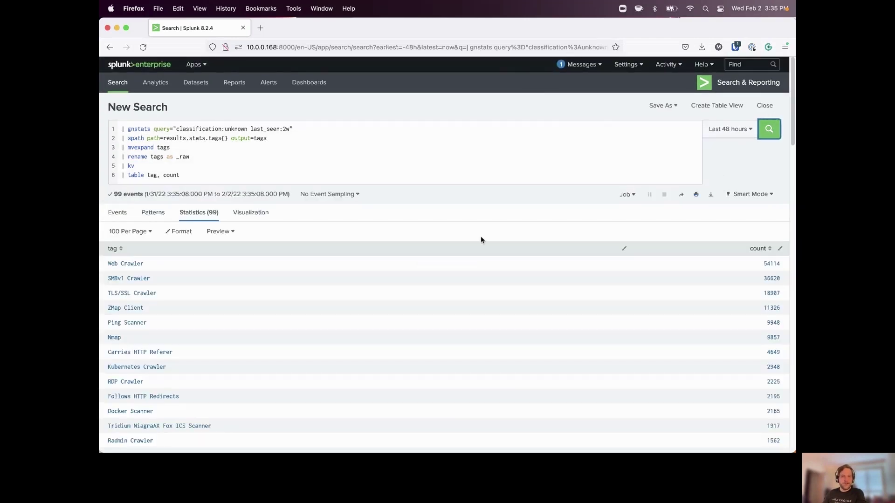
Review the tag counts, add | head 10 as a final line of the search and rerun it
scroll(475, 260, "down", 5)
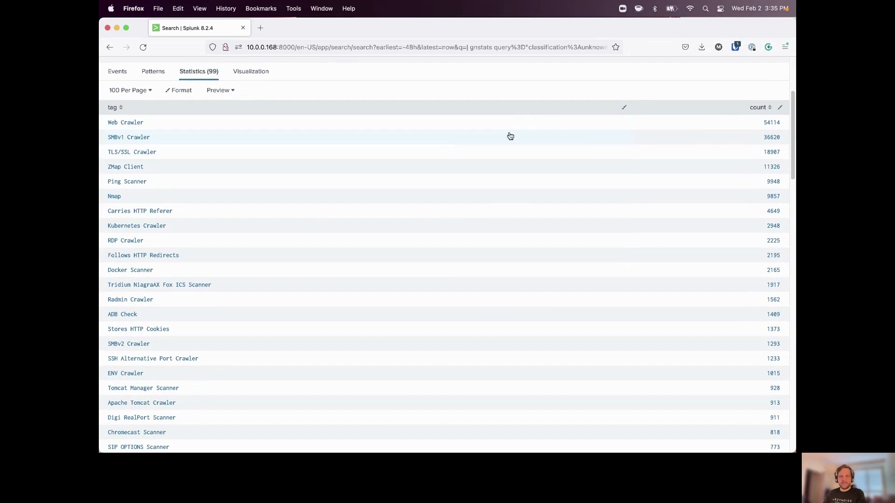
scroll(510, 135, "up", 5)
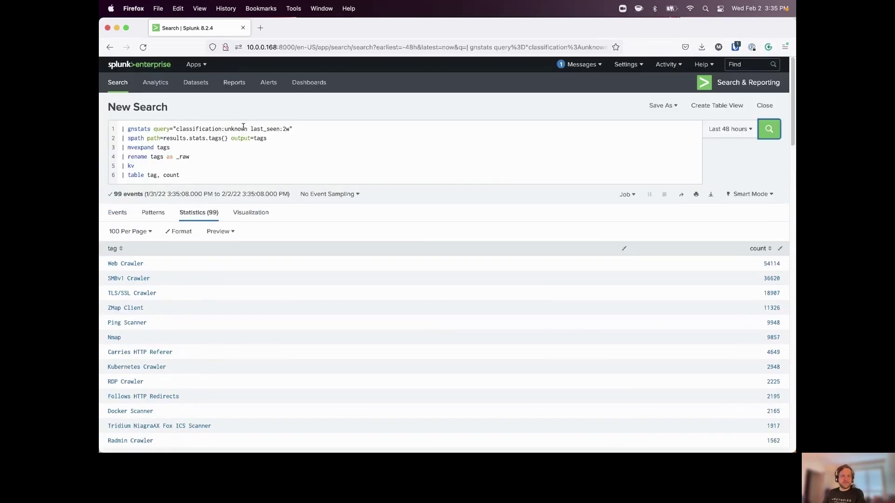
left_click(190, 180)
key("shift+Return")
type("| lim")
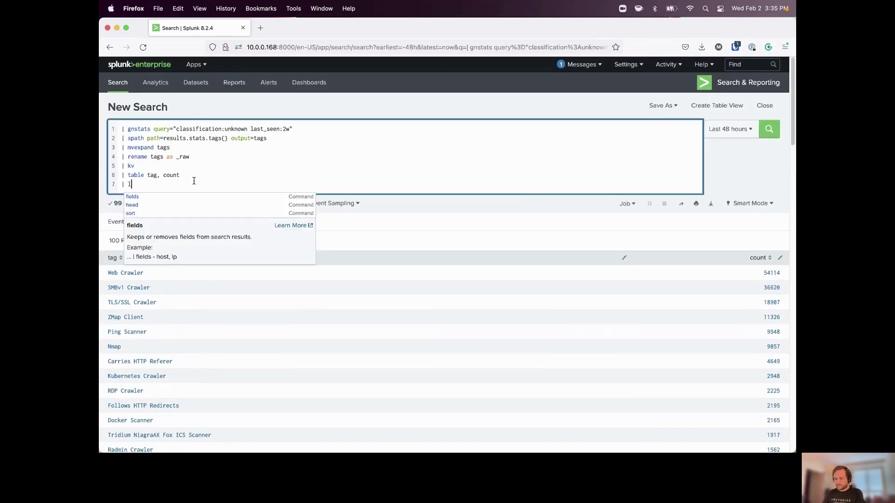
key("BackSpace")
key("BackSpace")
key("BackSpace")
type("he")
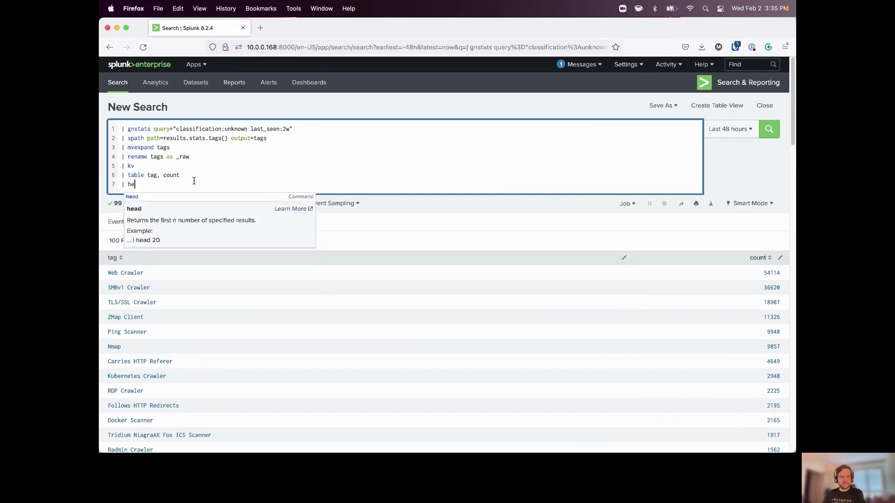
type("ad 10")
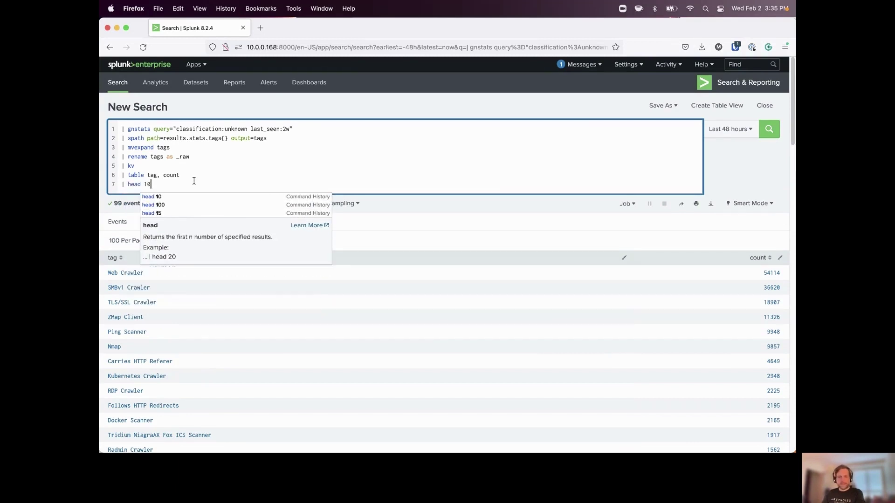
key("Return")
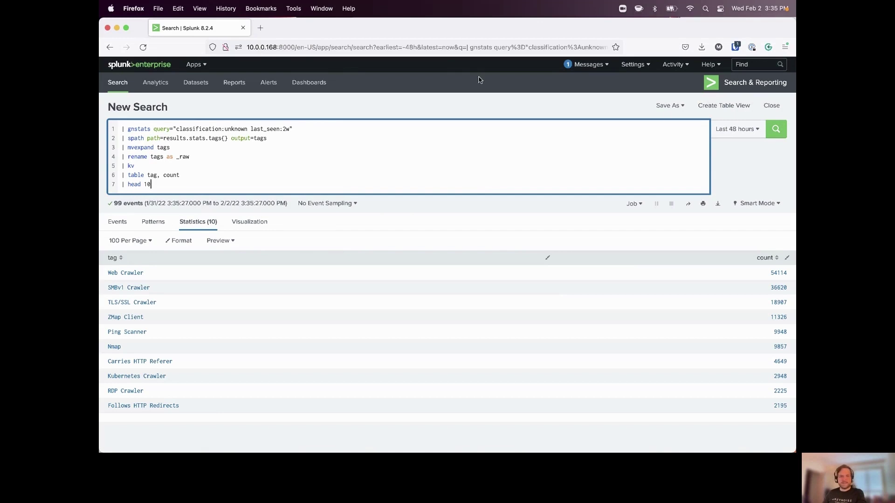
Go to the GreyNoise Documentation Hub at docs.greynoise.io
left_click(264, 43)
type("docs.greynoise.io/")
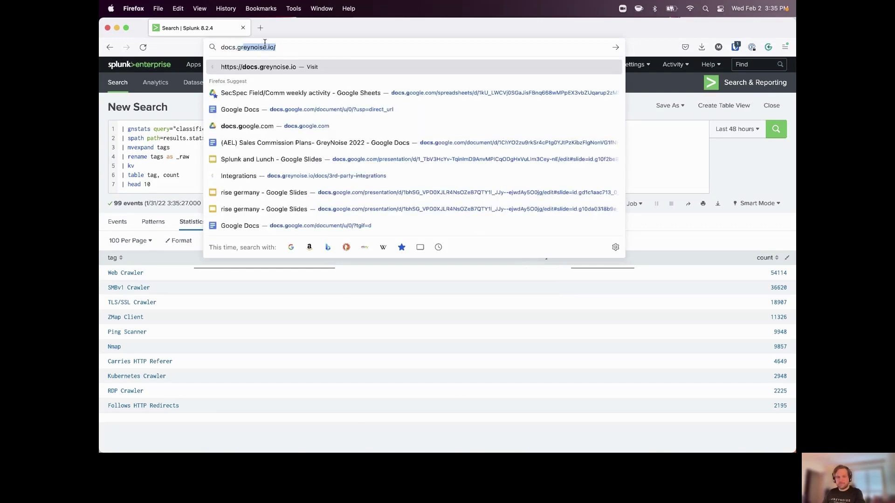
key("Return")
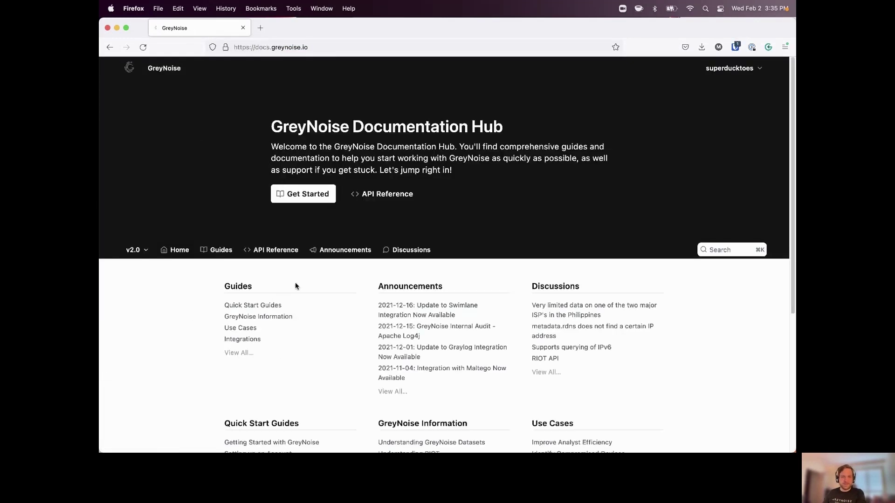
Go to the Integrations documentation and open the "Integration Overview: Splunk" page
scroll(295, 286, "down", 3)
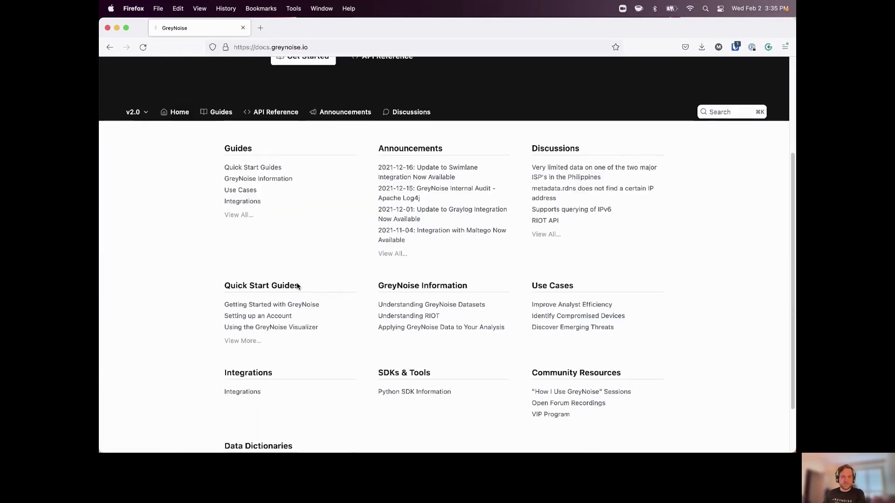
left_click(251, 390)
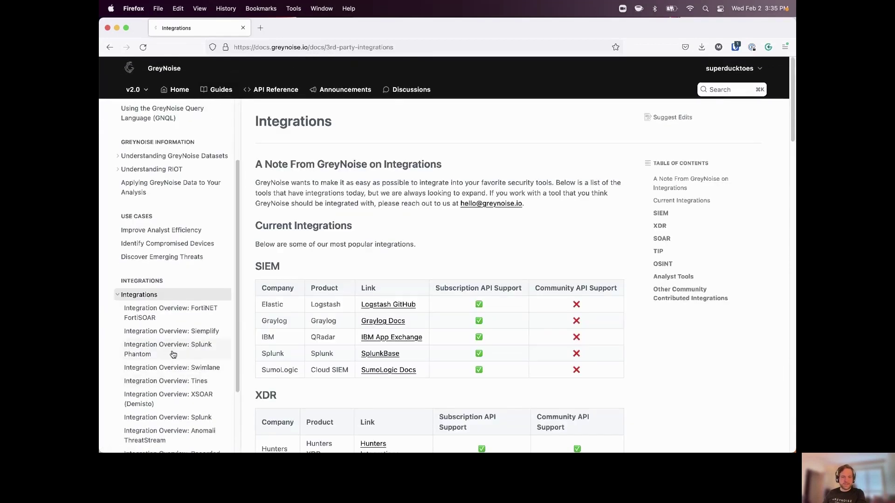
scroll(181, 347, "down", 2)
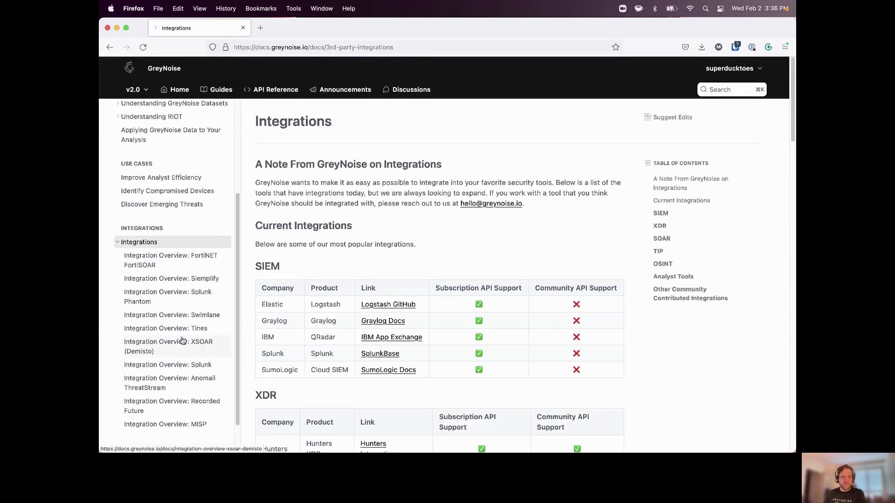
left_click(155, 367)
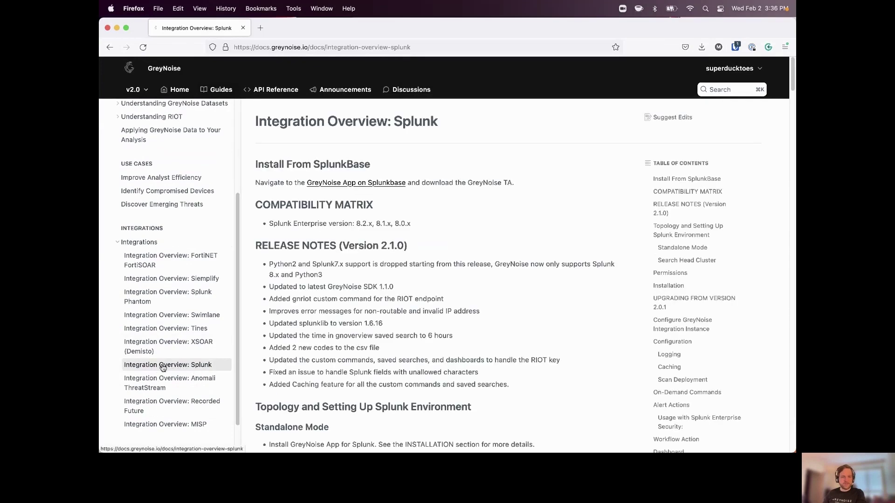
Read through the Splunk integration page from the release notes past setup, configuration and the custom search commands to the Alert Actions section
scroll(392, 326, "down", 5)
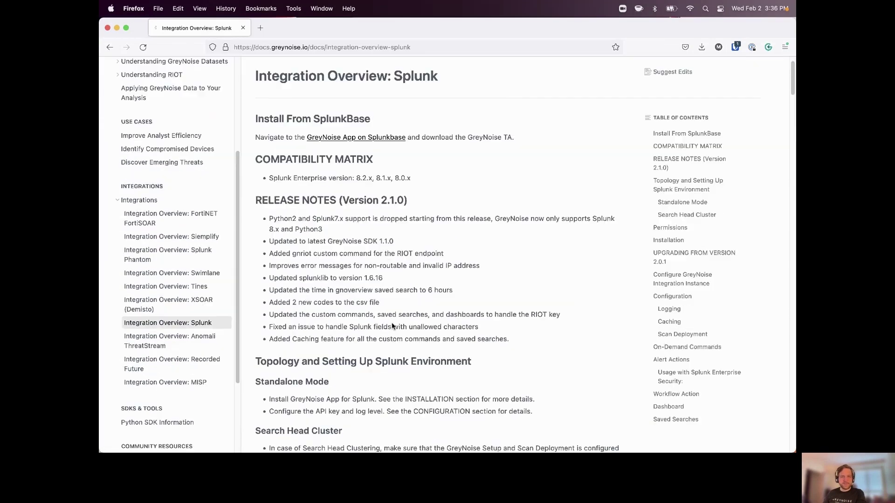
scroll(364, 147, "down", 2)
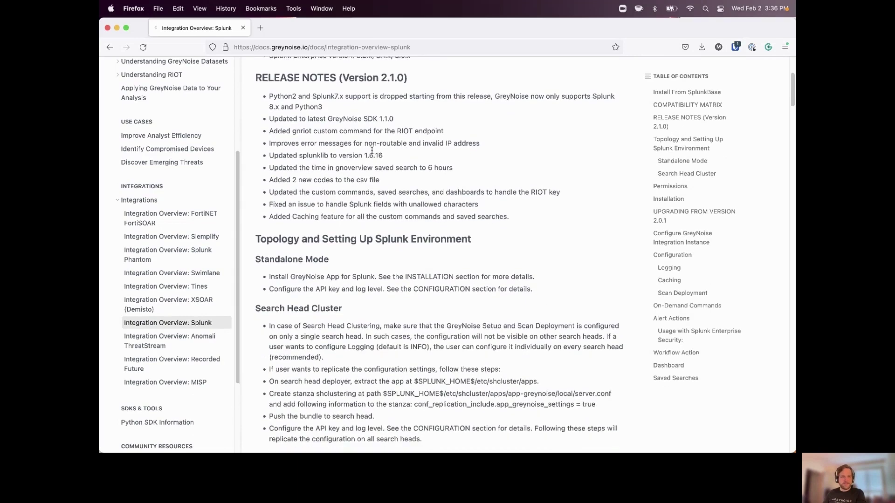
scroll(373, 150, "down", 5)
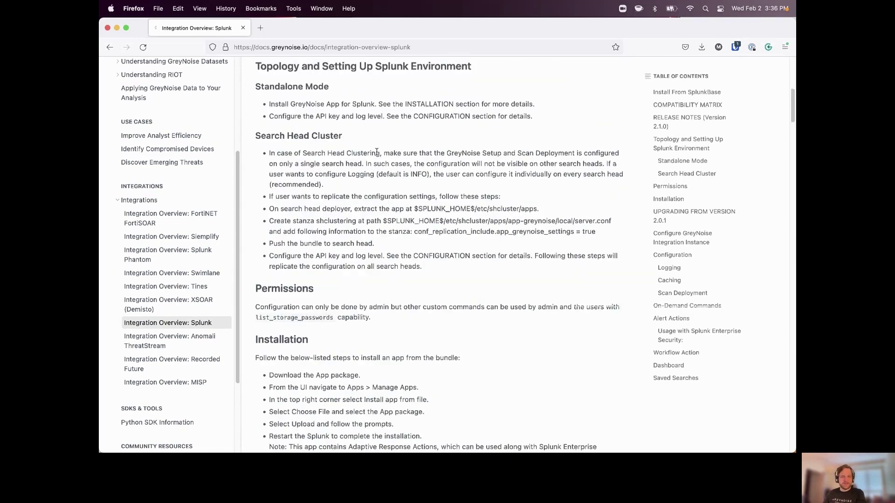
scroll(375, 154, "down", 7)
scroll(378, 156, "down", 20)
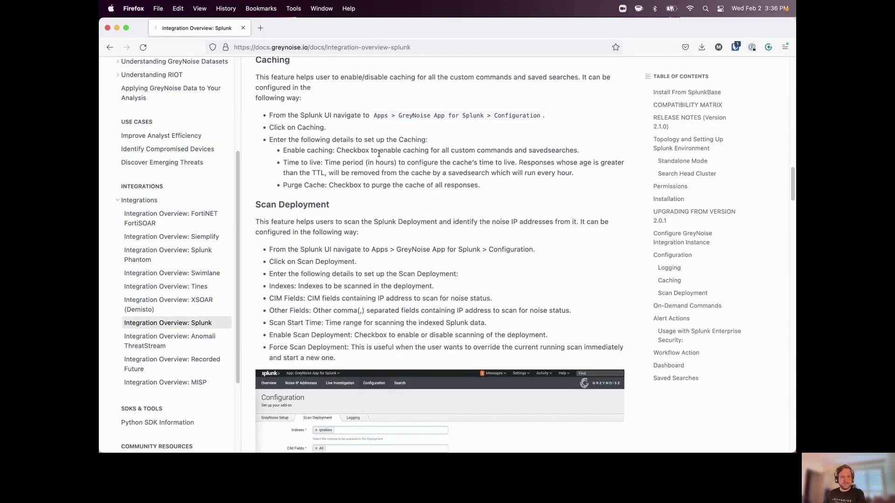
scroll(379, 156, "down", 3)
scroll(378, 156, "down", 15)
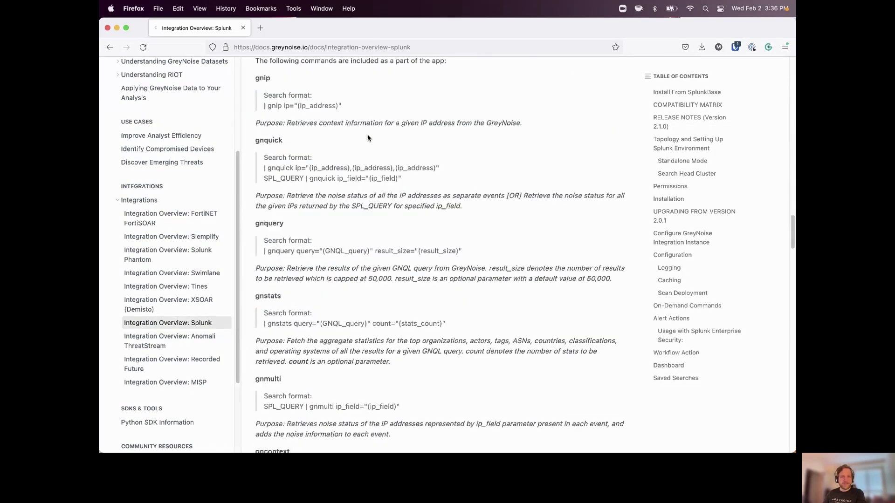
scroll(337, 289, "down", 4)
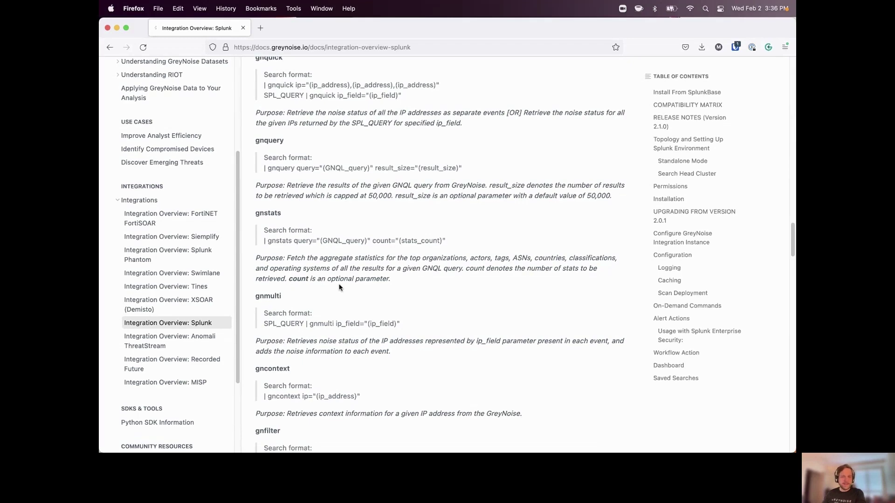
scroll(339, 287, "down", 4)
scroll(382, 281, "down", 10)
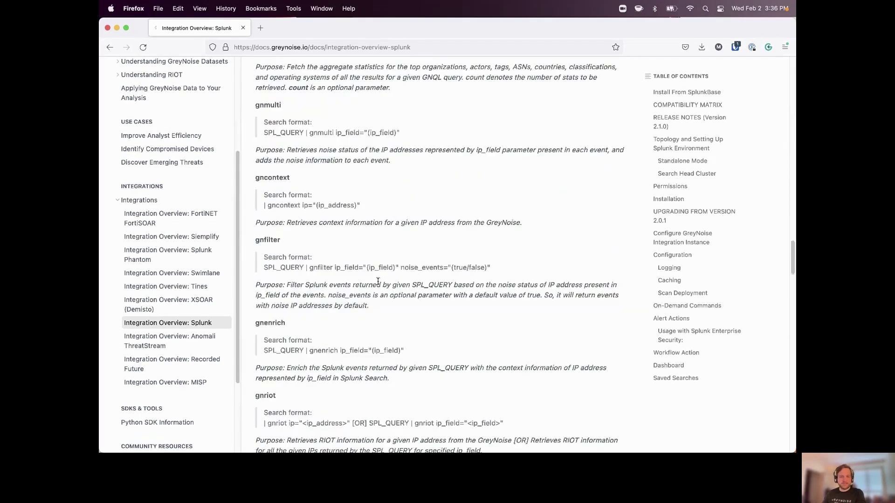
scroll(377, 284, "down", 4)
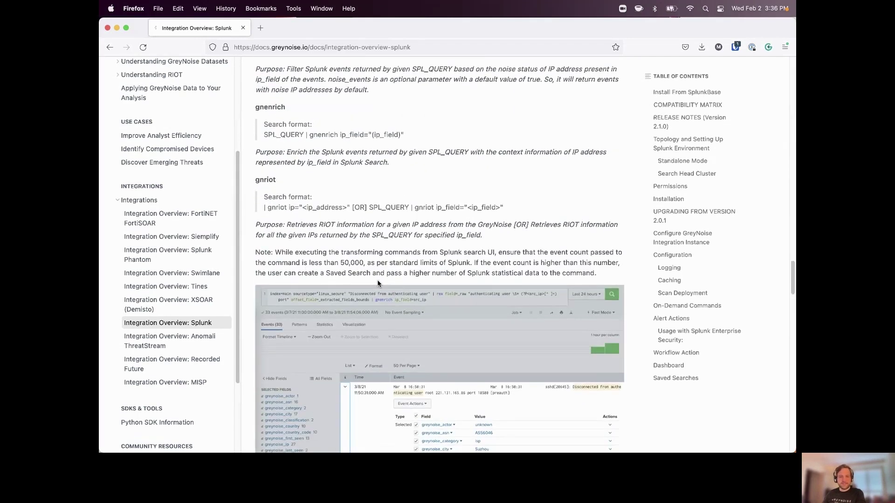
scroll(378, 284, "down", 6)
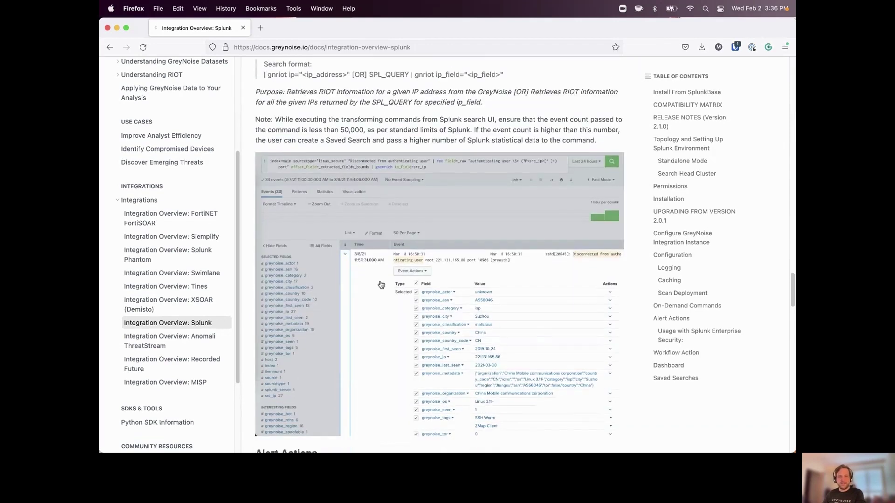
scroll(382, 281, "down", 9)
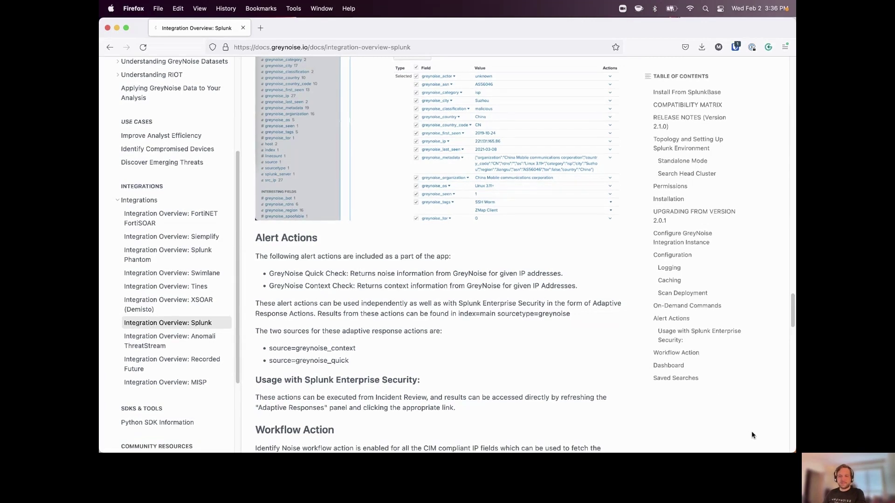
key("super+Tab")
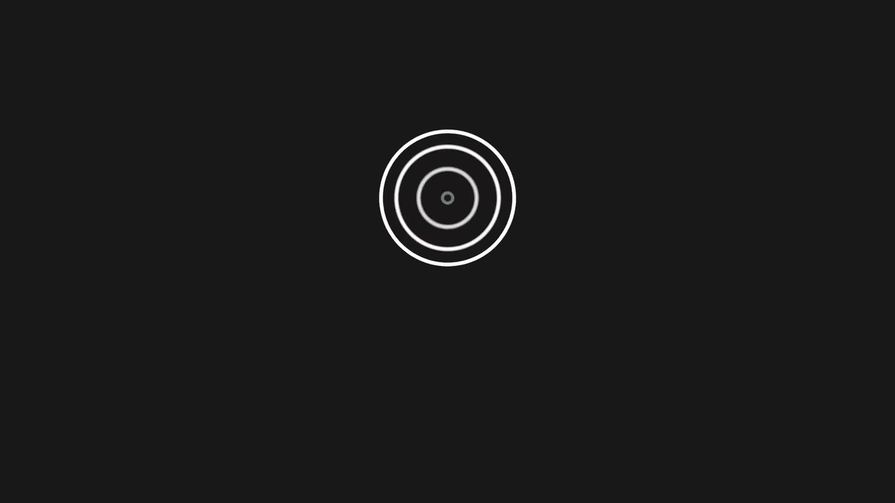